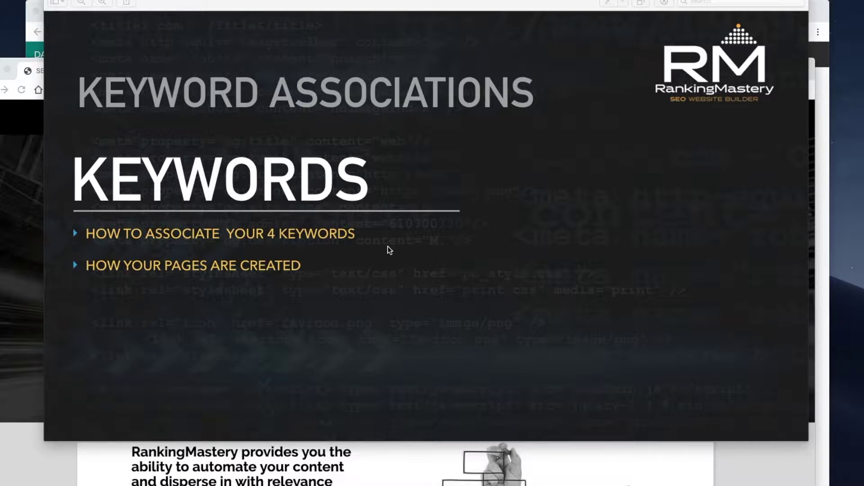
- Switch to the RankingMastery dashboard in the browser and open the Keyword 1 primary phrase list from Step 2 Keywords
{"action": "left_click", "coordinate": [28, 23]}
{"action": "left_click", "coordinate": [75, 55]}
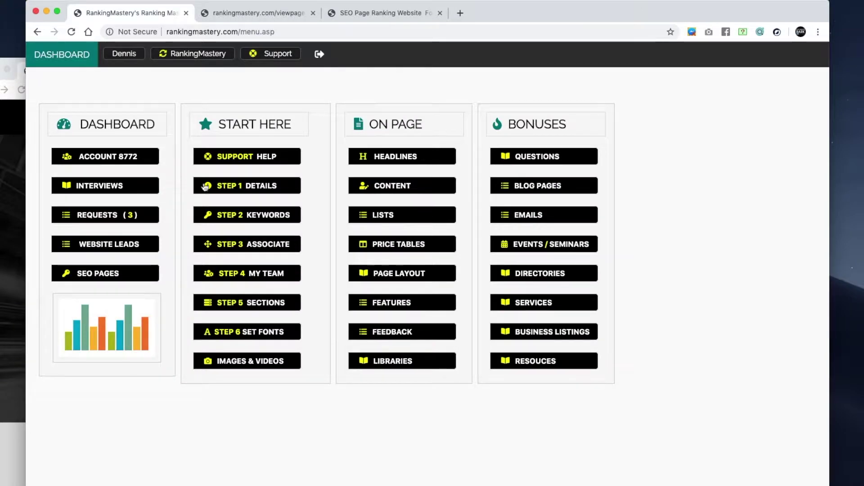
{"action": "left_click", "coordinate": [255, 216]}
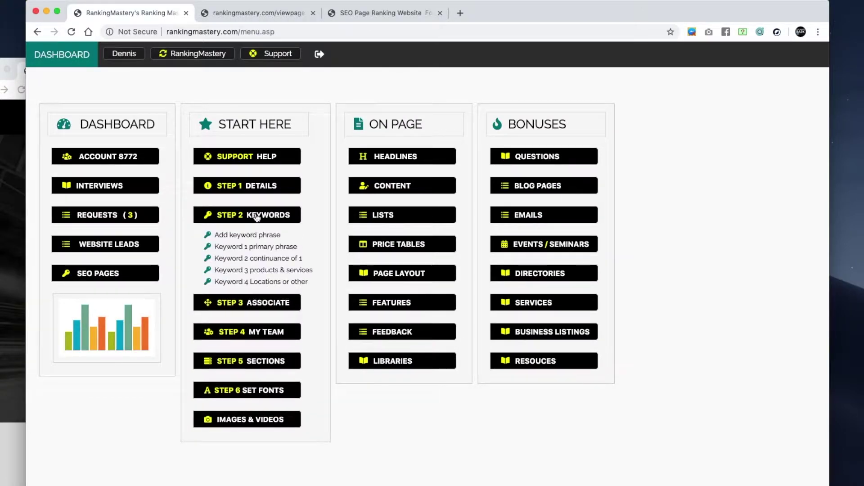
{"action": "left_click", "coordinate": [248, 247]}
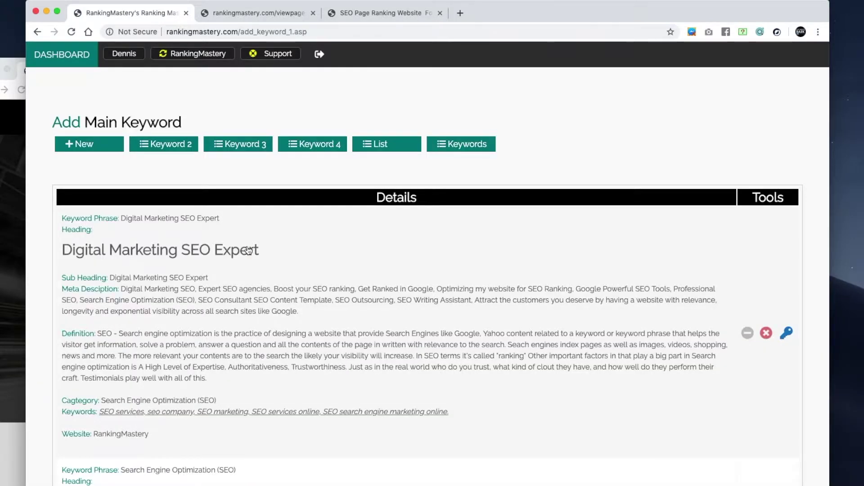
- Open the keyword association tool for the Digital Marketing SEO Expert keyword phrase
{"action": "scroll", "coordinate": [248, 250], "scroll_direction": "down", "scroll_amount": 2}
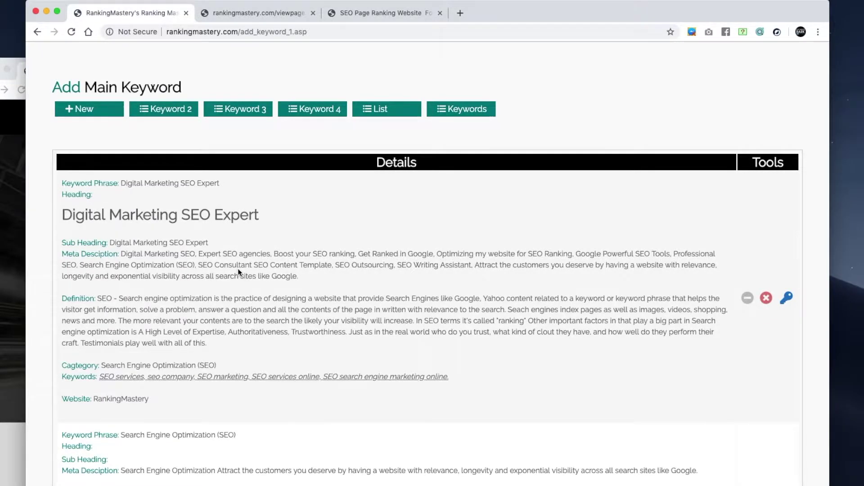
{"action": "scroll", "coordinate": [237, 268], "scroll_direction": "down", "scroll_amount": 3}
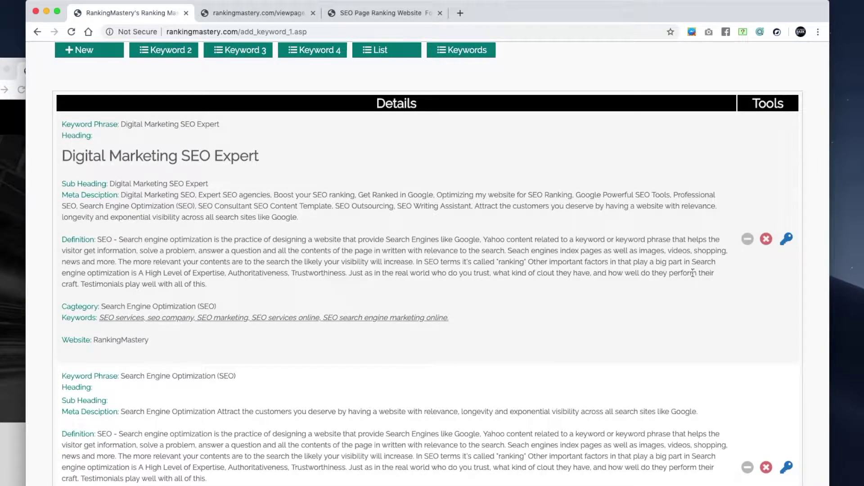
{"action": "left_click", "coordinate": [787, 242]}
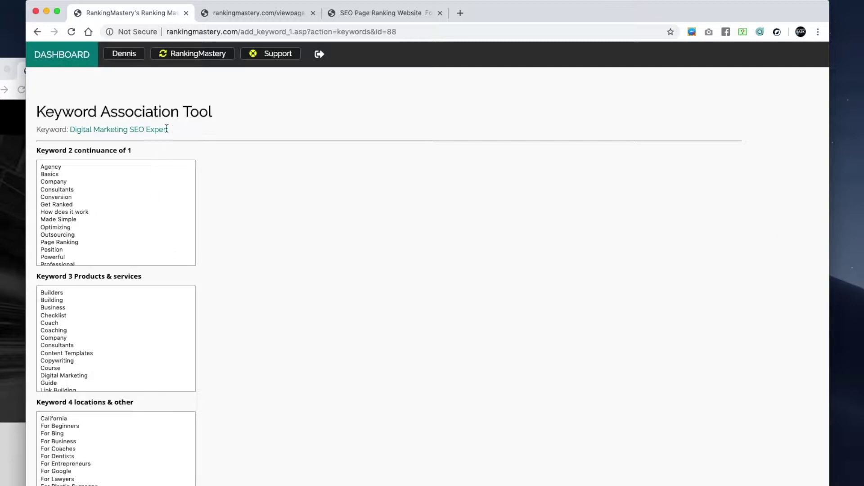
- Examine the main keyword phrase and the headings of the Keyword 2, Keyword 3 and Keyword 4 lists
{"action": "left_click_drag", "start_coordinate": [169, 129], "coordinate": [70, 129]}
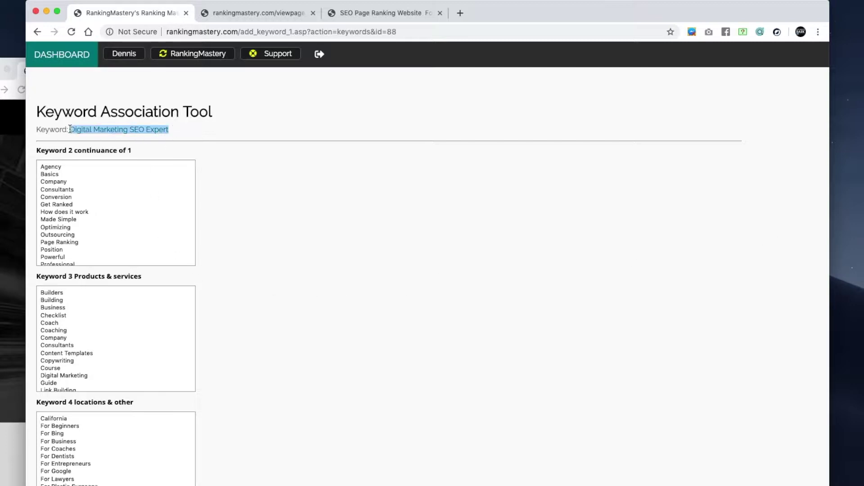
{"action": "left_click_drag", "start_coordinate": [40, 151], "coordinate": [92, 150]}
{"action": "scroll", "coordinate": [33, 275], "scroll_direction": "down", "scroll_amount": 1}
{"action": "left_click_drag", "start_coordinate": [41, 270], "coordinate": [107, 272]}
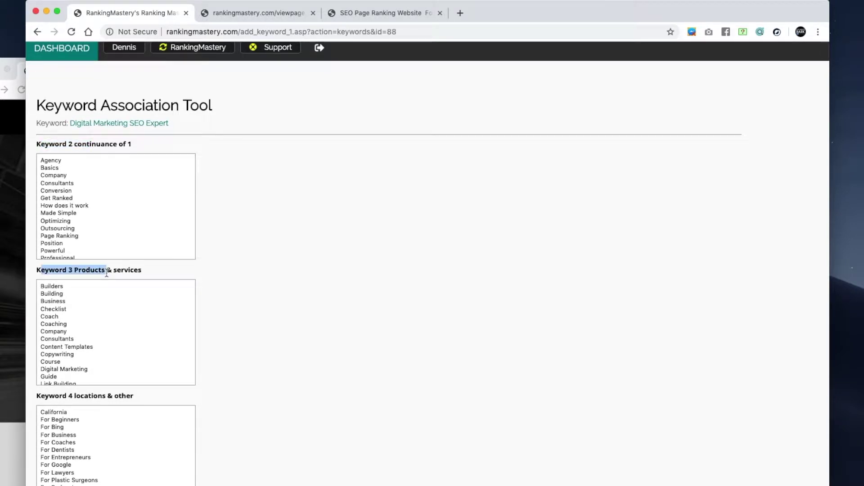
{"action": "left_click_drag", "start_coordinate": [37, 396], "coordinate": [123, 402]}
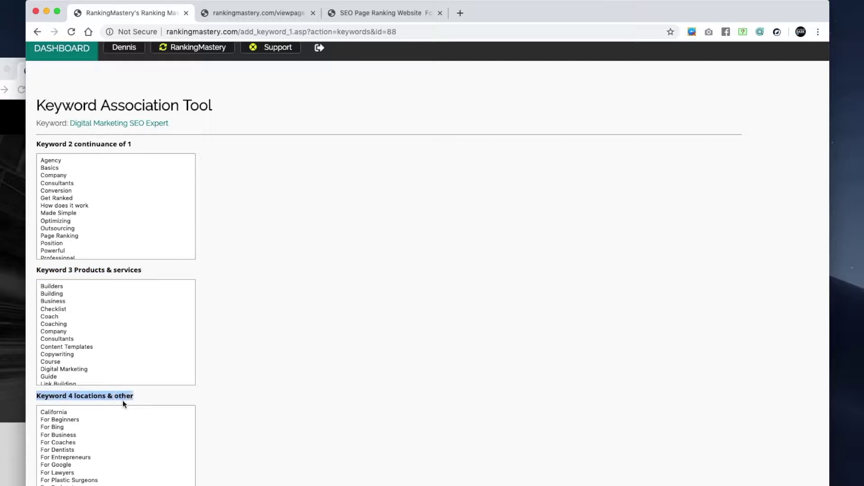
{"action": "left_click", "coordinate": [277, 368]}
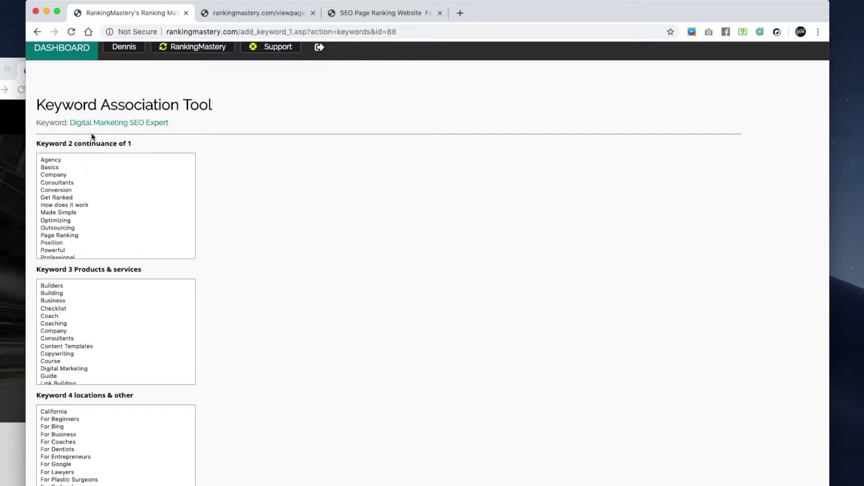
{"action": "left_click_drag", "start_coordinate": [70, 122], "coordinate": [169, 121]}
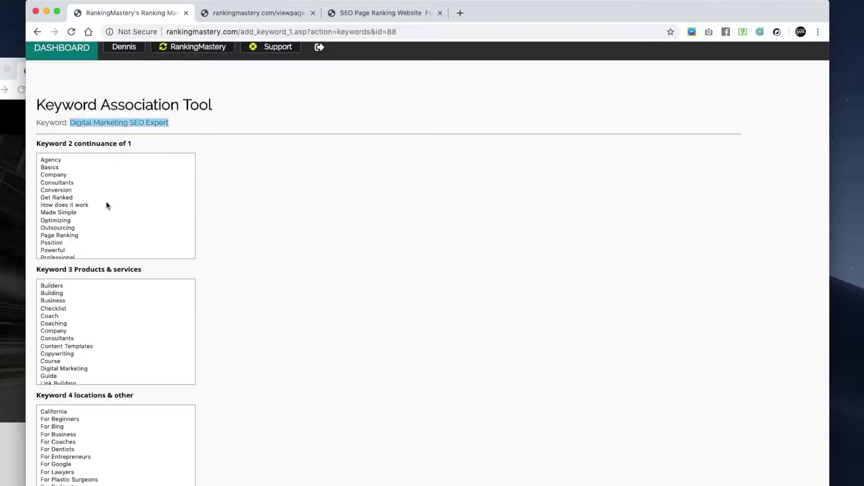
- Try a range selection from Consultants through Made Simple in the Keyword 2 list, and replace it with only Outsourcing
{"action": "left_click", "coordinate": [63, 183]}
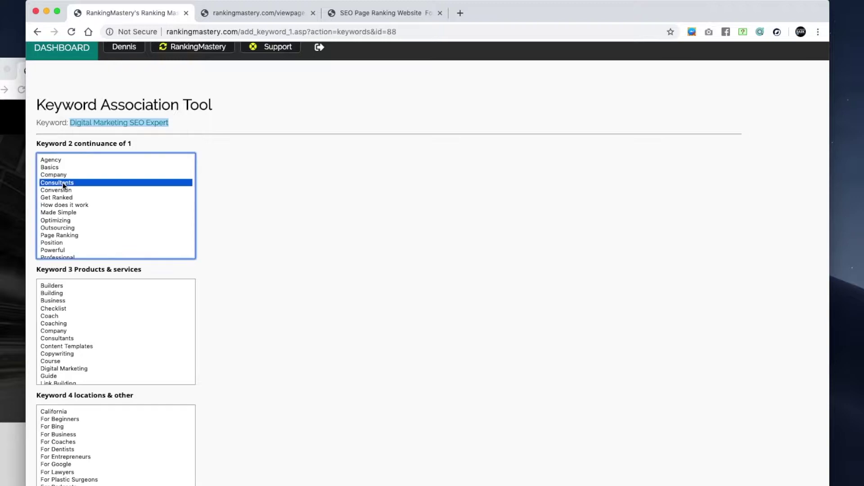
{"action": "left_click", "coordinate": [59, 213], "text": "shift"}
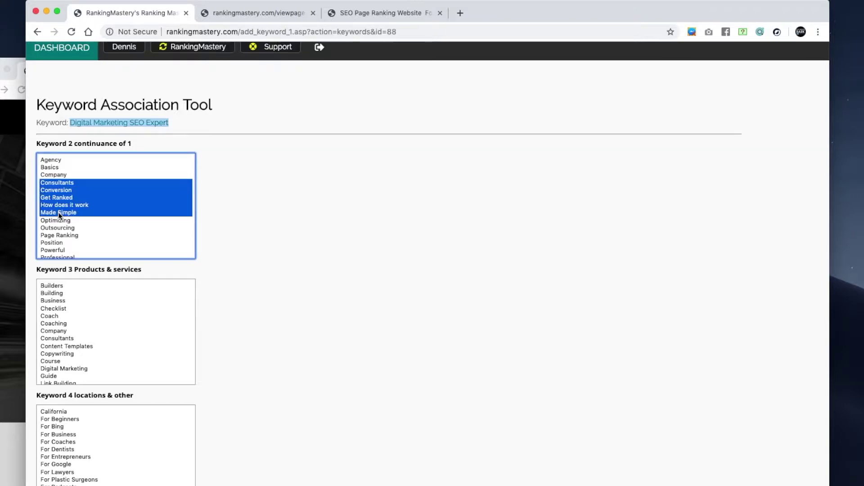
{"action": "left_click", "coordinate": [92, 228]}
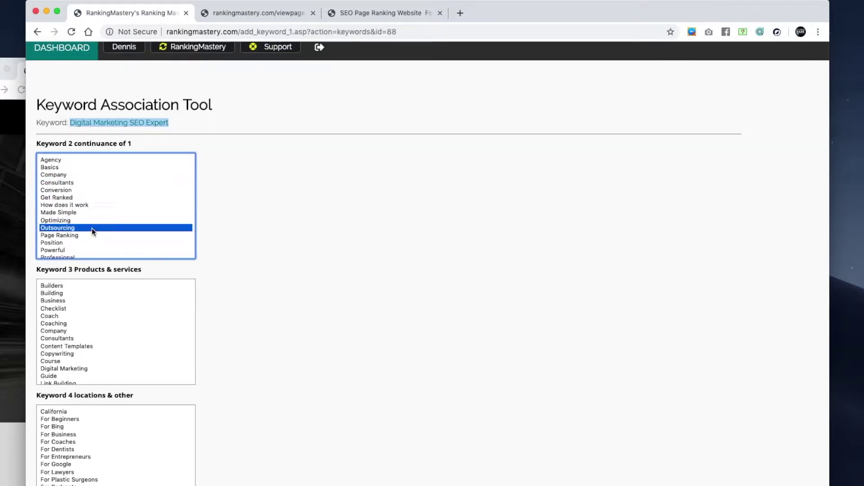
- Try selecting the separate entries Consultants, Position, Search and Made Simple together in the Keyword 2 list
{"action": "left_click", "coordinate": [57, 183]}
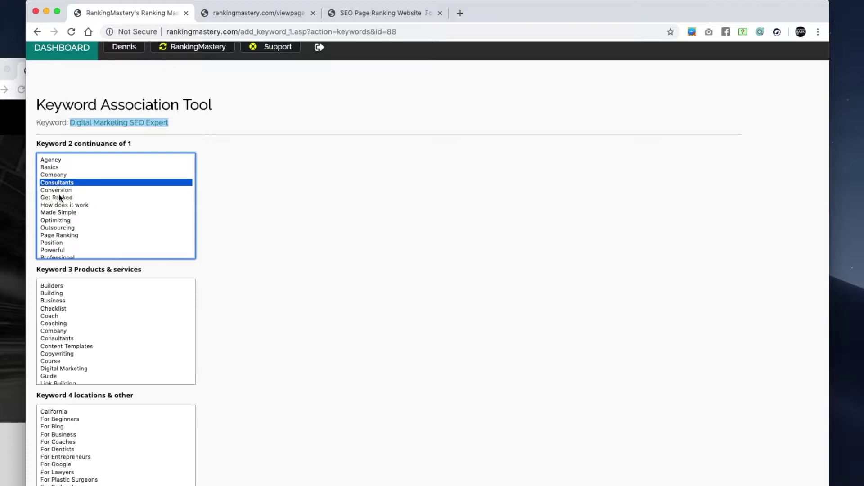
{"action": "left_click", "coordinate": [58, 242], "text": "super"}
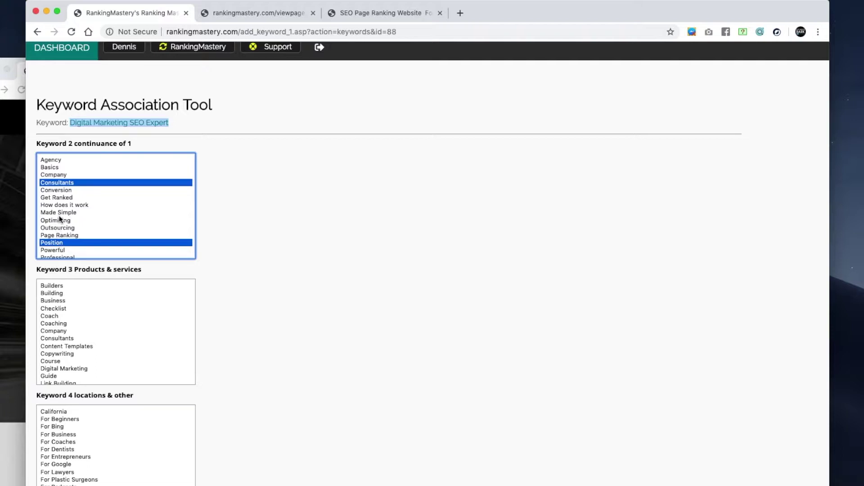
{"action": "scroll", "coordinate": [69, 228], "scroll_direction": "down", "scroll_amount": 2}
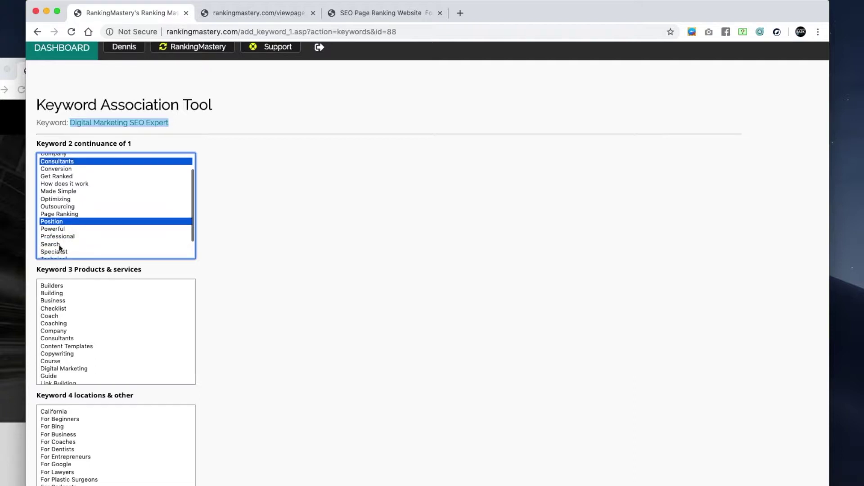
{"action": "left_click", "coordinate": [58, 244], "text": "super"}
{"action": "scroll", "coordinate": [88, 198], "scroll_direction": "up", "scroll_amount": 2}
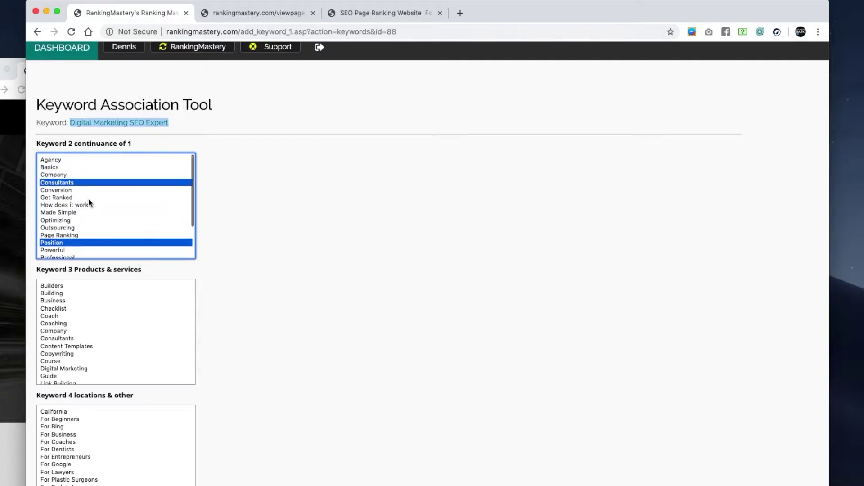
{"action": "left_click", "coordinate": [57, 212], "text": "super"}
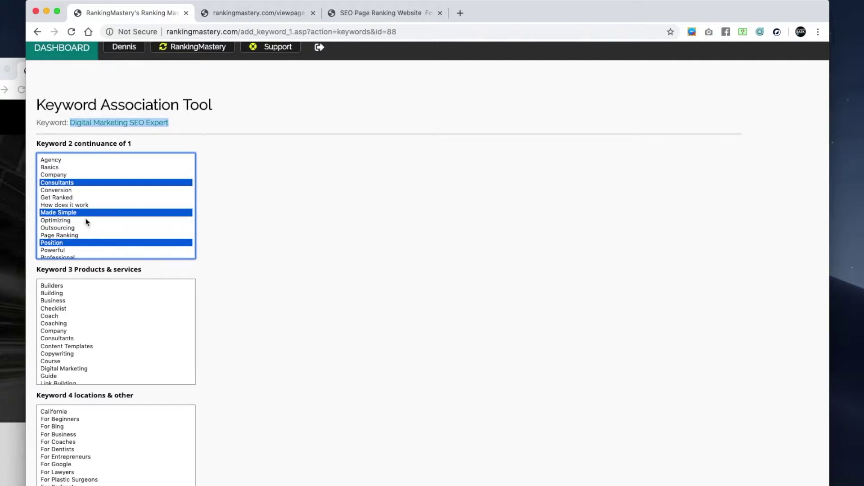
- Try selecting all Keyword 2 entries from Agency through Writing assistant, and reduce the selection to Optimizing
{"action": "left_click", "coordinate": [73, 160]}
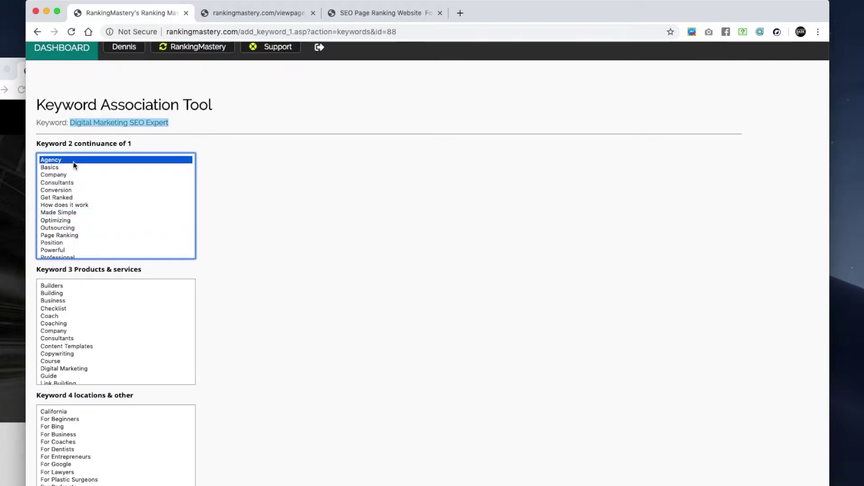
{"action": "scroll", "coordinate": [77, 198], "scroll_direction": "down", "scroll_amount": 3}
{"action": "left_click", "coordinate": [67, 252], "text": "shift"}
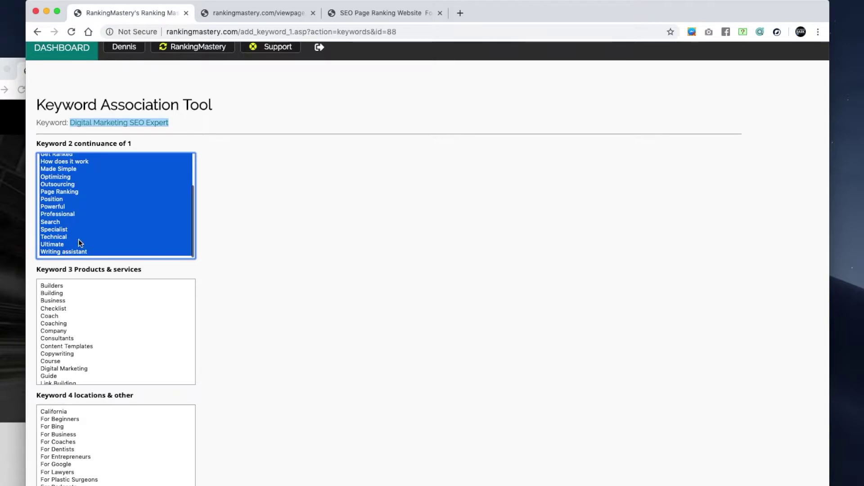
{"action": "scroll", "coordinate": [78, 239], "scroll_direction": "up", "scroll_amount": 2}
{"action": "left_click", "coordinate": [93, 220]}
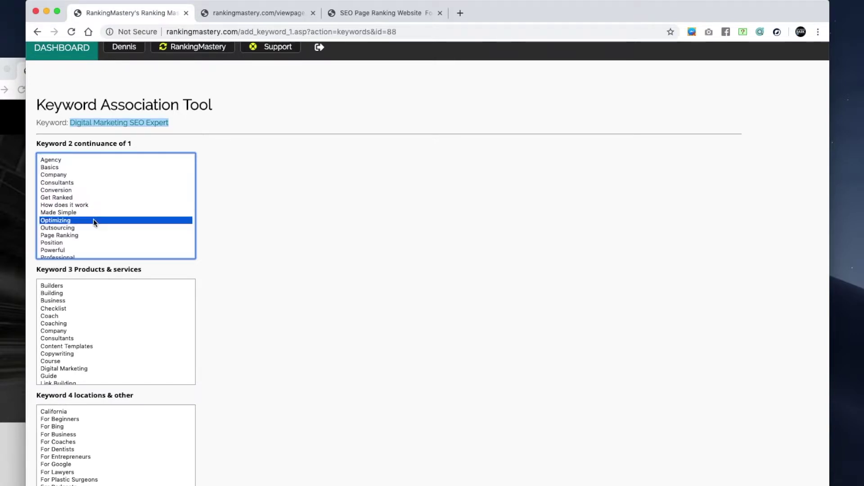
- Select Company, Made Simple and Position together in the Keyword 2 list
{"action": "left_click", "coordinate": [58, 175]}
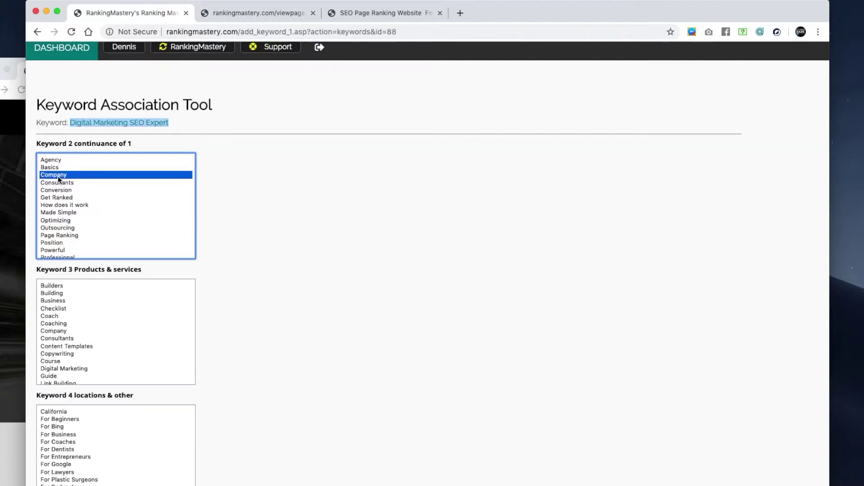
{"action": "left_click", "coordinate": [67, 212], "text": "super"}
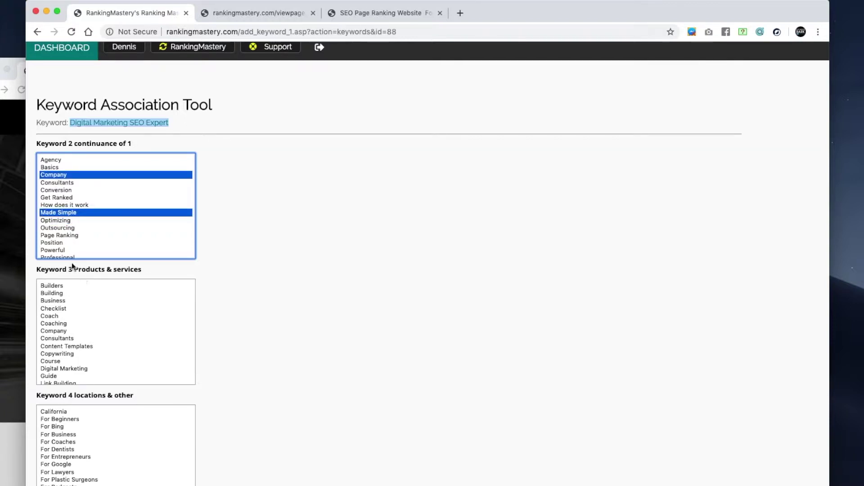
{"action": "left_click", "coordinate": [54, 243], "text": "super"}
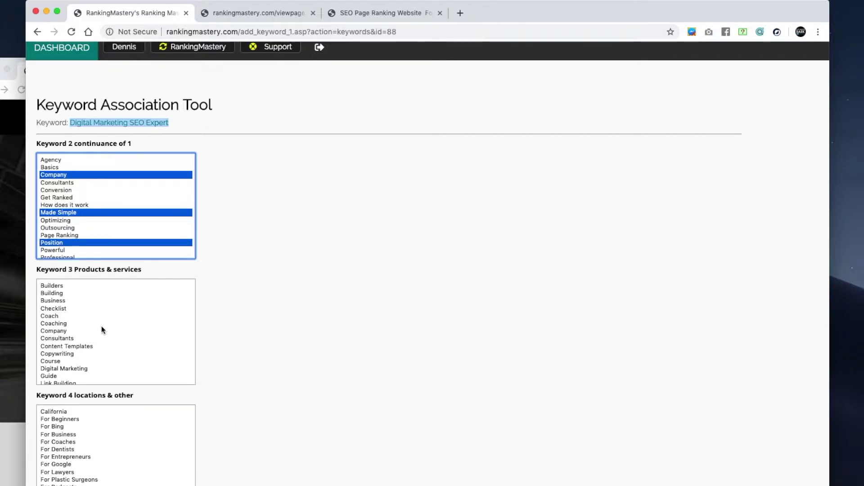
- Select Checklist, Content Templates, Course and Digital Marketing together in the Keyword 3 products and services list
{"action": "scroll", "coordinate": [102, 330], "scroll_direction": "down", "scroll_amount": 3}
{"action": "scroll", "coordinate": [99, 331], "scroll_direction": "up", "scroll_amount": 3}
{"action": "left_click", "coordinate": [53, 308]}
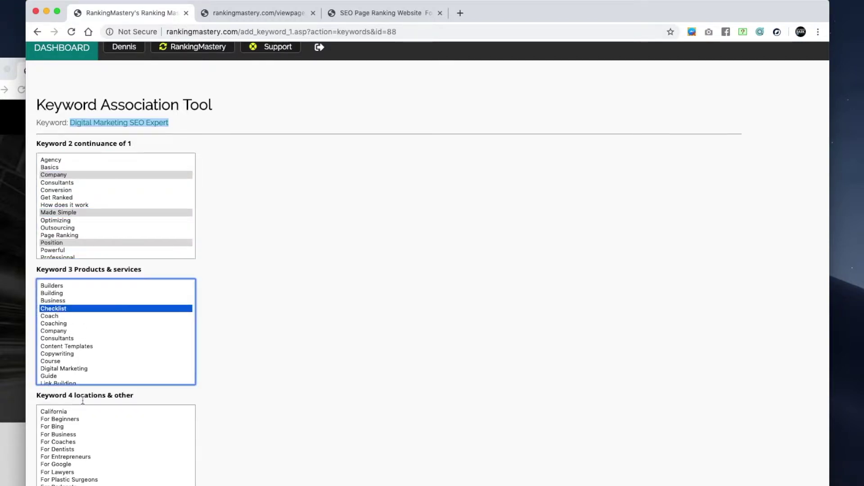
{"action": "left_click", "coordinate": [69, 346], "text": "super"}
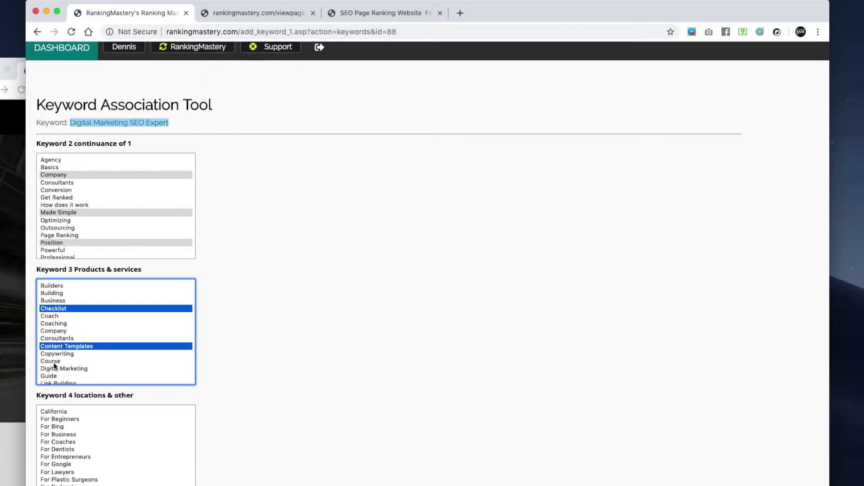
{"action": "left_click", "coordinate": [54, 362], "text": "super"}
{"action": "left_click", "coordinate": [51, 368], "text": "super"}
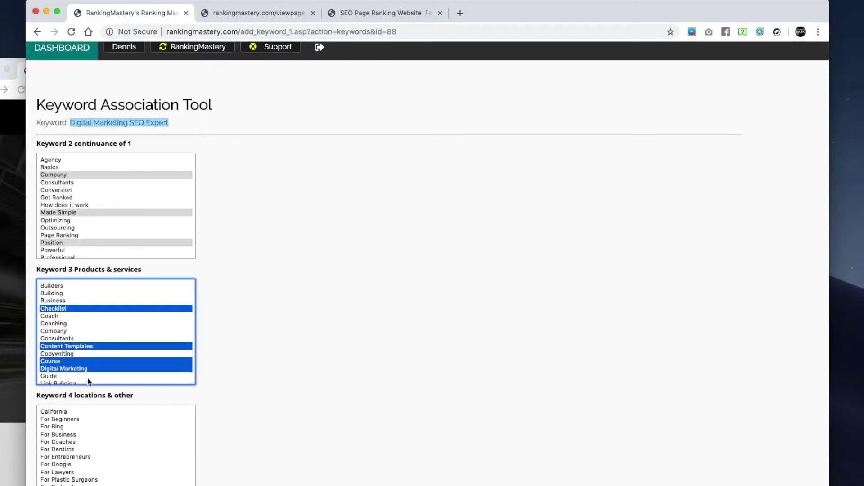
{"action": "scroll", "coordinate": [93, 315], "scroll_direction": "down", "scroll_amount": 3}
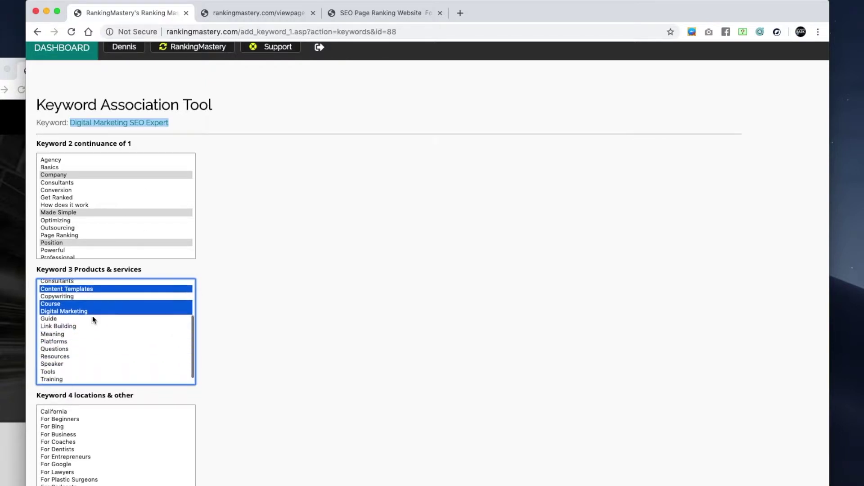
{"action": "scroll", "coordinate": [92, 315], "scroll_direction": "up", "scroll_amount": 3}
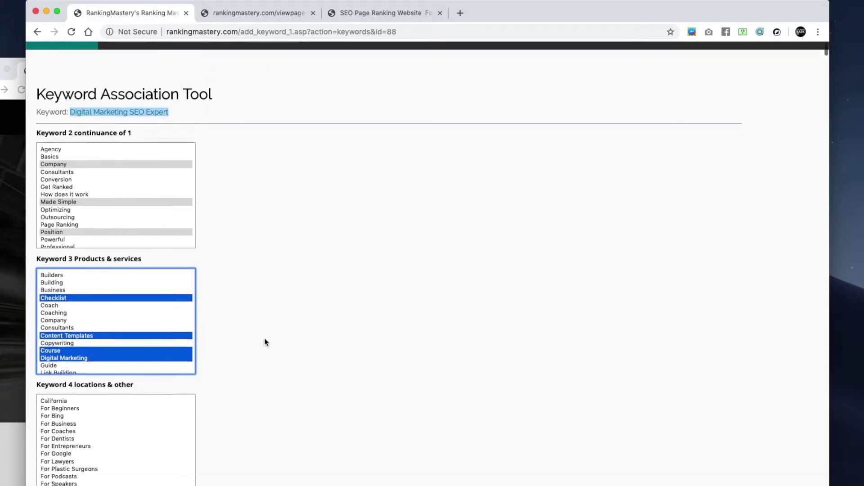
- Select For Beginners, For Coaches, For Google and For Speakers in the Keyword 4 list, and review all three selections
{"action": "scroll", "coordinate": [264, 338], "scroll_direction": "down", "scroll_amount": 5}
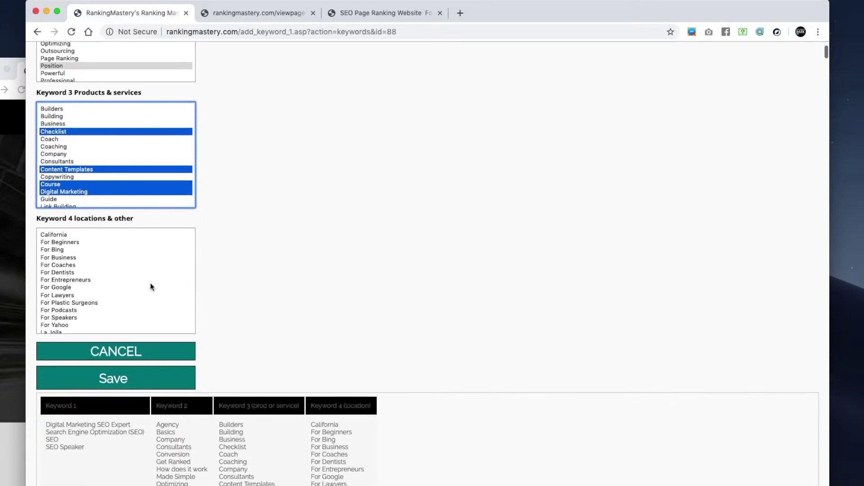
{"action": "left_click", "coordinate": [52, 241]}
{"action": "left_click", "coordinate": [58, 264], "text": "super"}
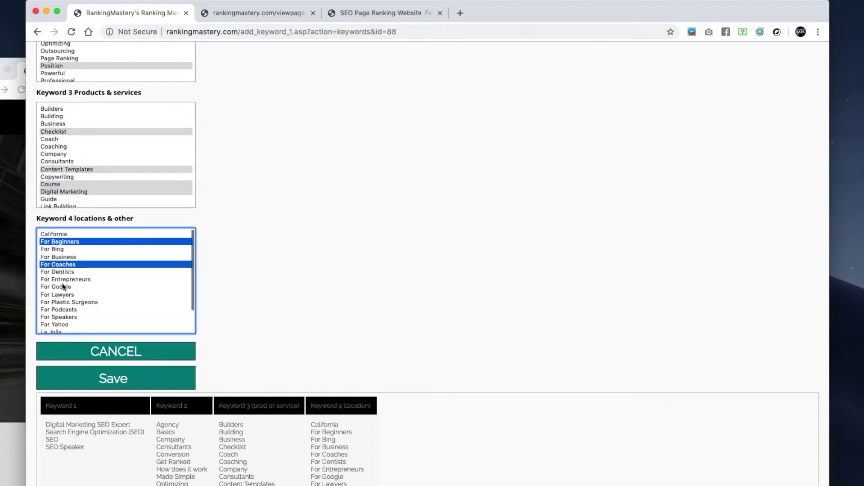
{"action": "left_click", "coordinate": [64, 287], "text": "super"}
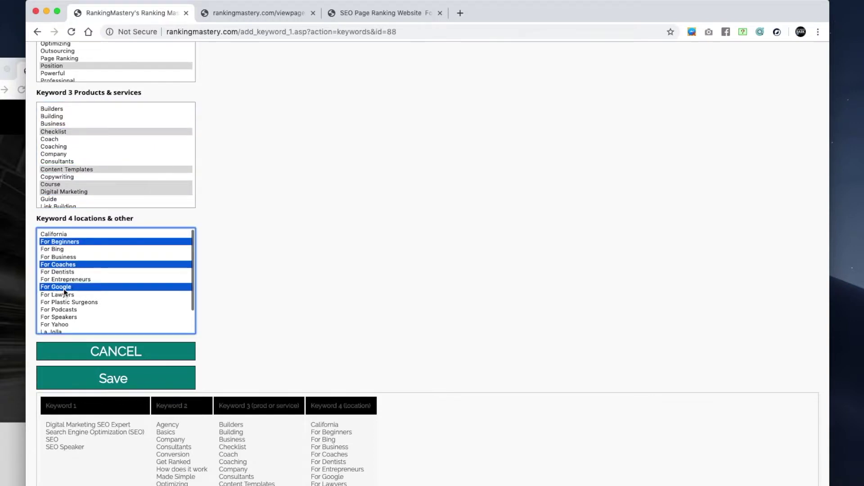
{"action": "left_click", "coordinate": [61, 316], "text": "super"}
{"action": "scroll", "coordinate": [199, 289], "scroll_direction": "up", "scroll_amount": 3}
{"action": "scroll", "coordinate": [200, 292], "scroll_direction": "up", "scroll_amount": 2}
{"action": "scroll", "coordinate": [200, 293], "scroll_direction": "down", "scroll_amount": 5}
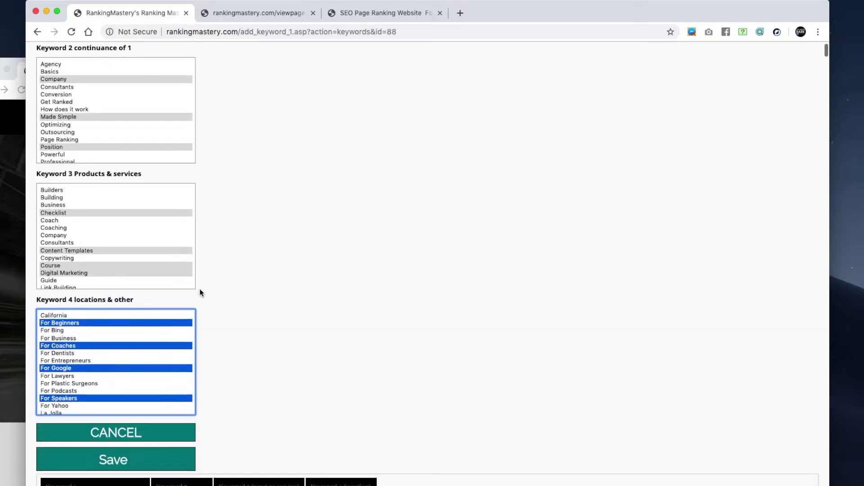
{"action": "scroll", "coordinate": [200, 293], "scroll_direction": "up", "scroll_amount": 1}
{"action": "scroll", "coordinate": [207, 289], "scroll_direction": "down", "scroll_amount": 3}
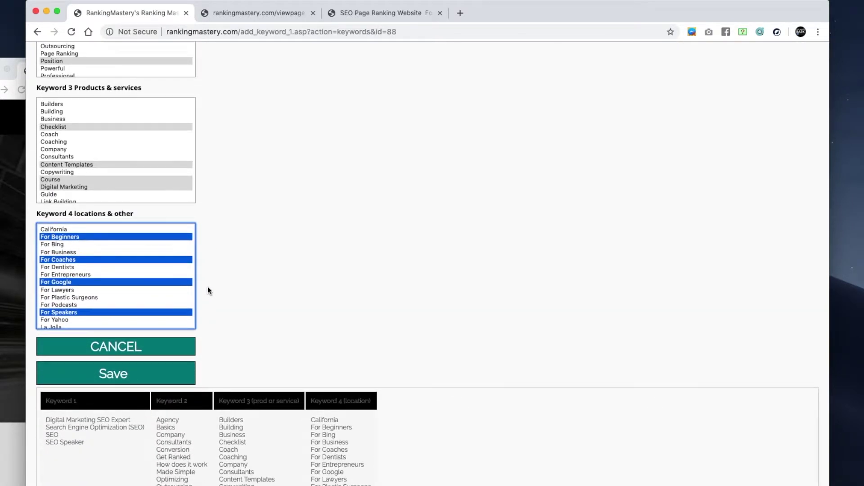
- Review the Keyword 2, 3 and 4 selections for Digital Marketing SEO Expert and the table of generated page links beneath them
{"action": "scroll", "coordinate": [208, 290], "scroll_direction": "up", "scroll_amount": 6}
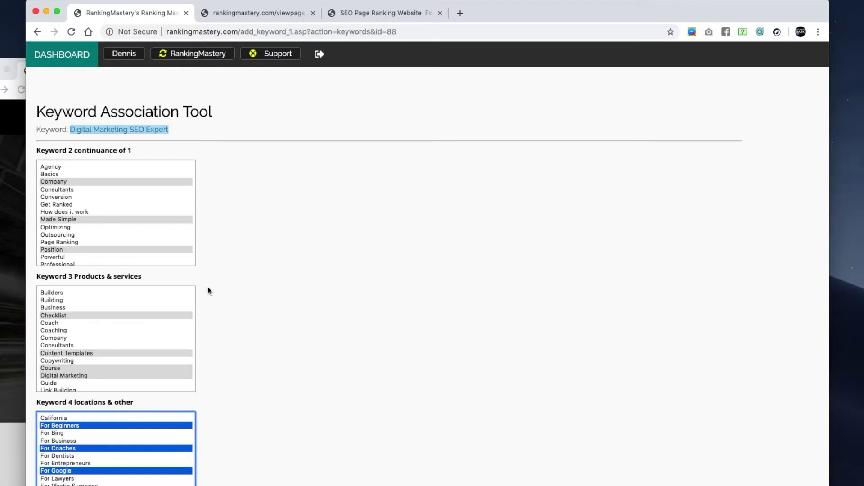
{"action": "scroll", "coordinate": [209, 290], "scroll_direction": "down", "scroll_amount": 6}
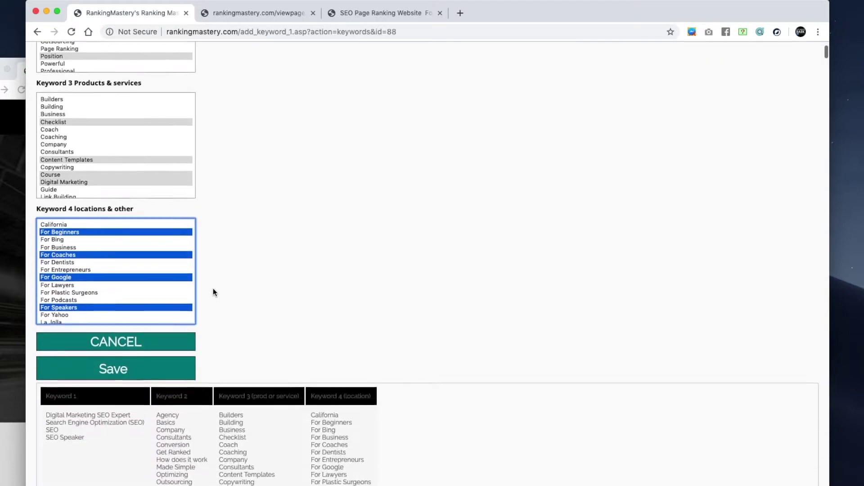
{"action": "scroll", "coordinate": [212, 291], "scroll_direction": "up", "scroll_amount": 6}
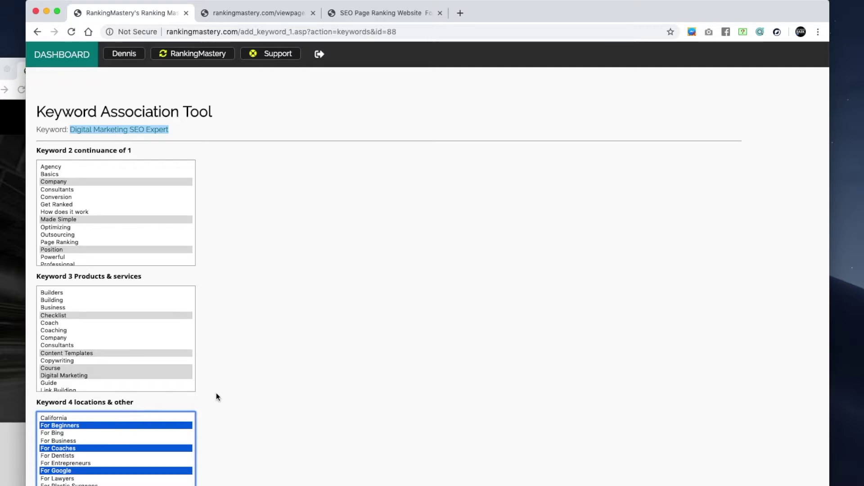
{"action": "scroll", "coordinate": [216, 392], "scroll_direction": "down", "scroll_amount": 6}
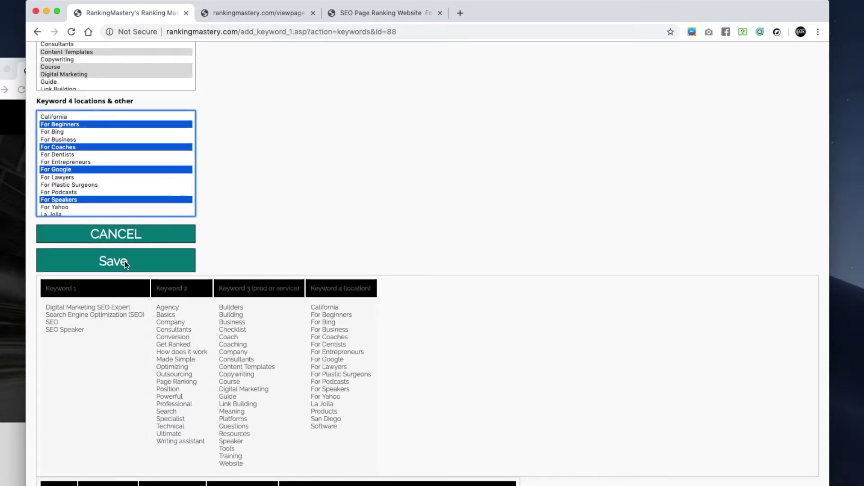
{"action": "scroll", "coordinate": [152, 339], "scroll_direction": "down", "scroll_amount": 7}
{"action": "scroll", "coordinate": [152, 342], "scroll_direction": "down", "scroll_amount": 14}
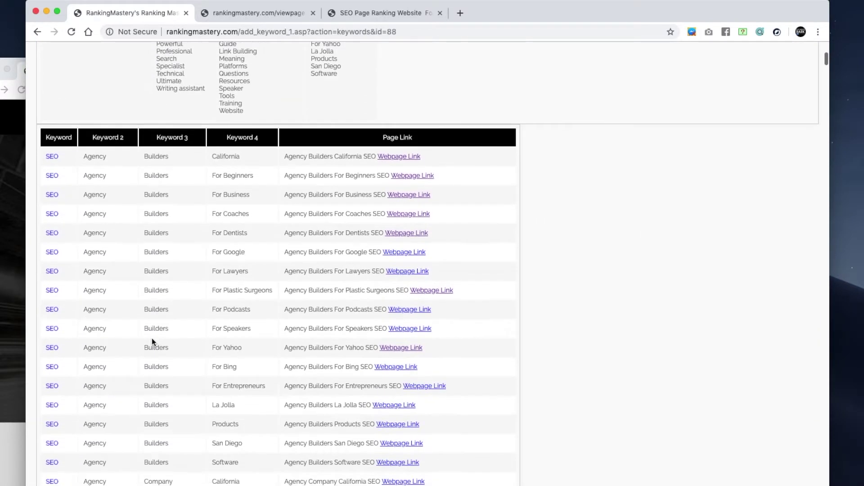
{"action": "scroll", "coordinate": [152, 338], "scroll_direction": "up", "scroll_amount": 20}
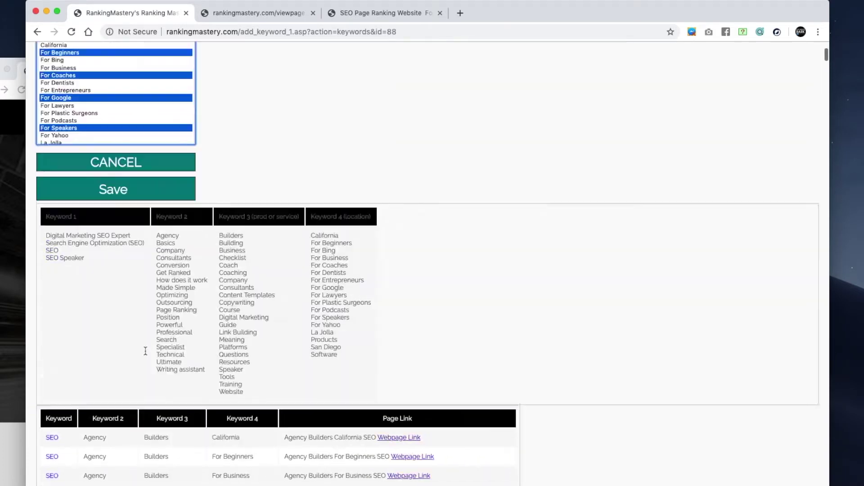
- Return to the dashboard, open the SEO Cust page list under SEO Pages, and look through the keyword combinations
{"action": "left_click", "coordinate": [74, 62]}
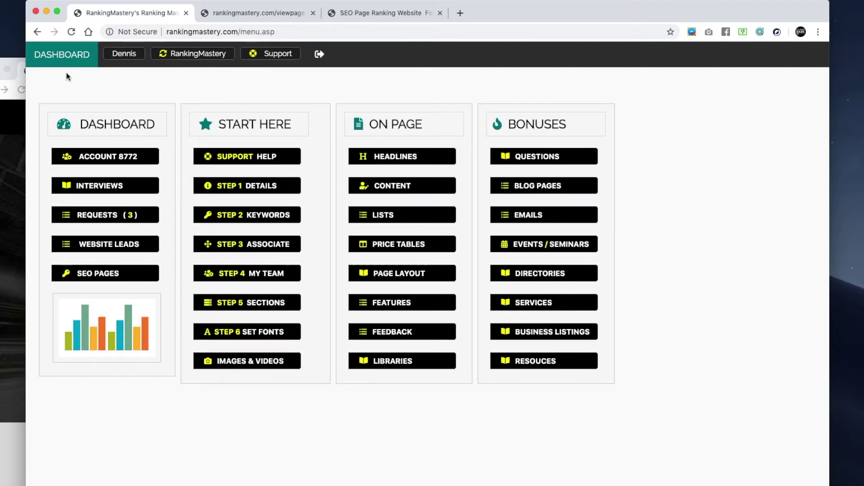
{"action": "left_click", "coordinate": [97, 276]}
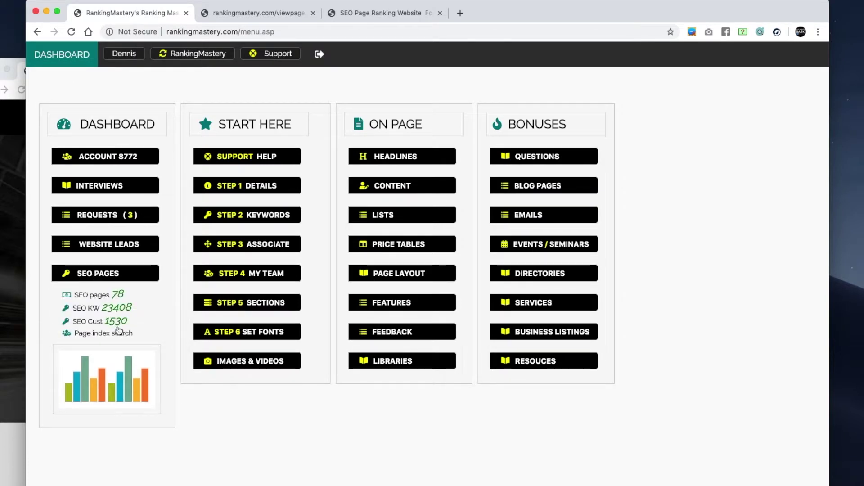
{"action": "left_click_drag", "start_coordinate": [130, 321], "coordinate": [103, 320]}
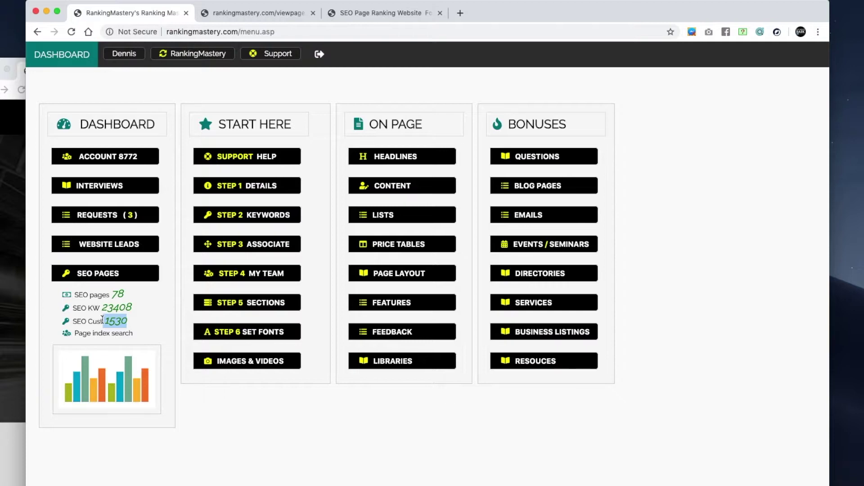
{"action": "left_click", "coordinate": [108, 328]}
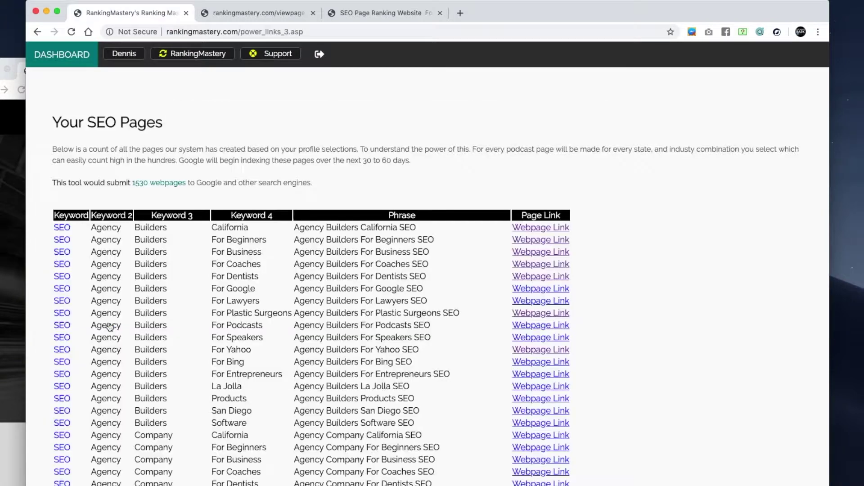
{"action": "scroll", "coordinate": [375, 415], "scroll_direction": "down", "scroll_amount": 15}
{"action": "scroll", "coordinate": [376, 415], "scroll_direction": "down", "scroll_amount": 8}
{"action": "scroll", "coordinate": [375, 415], "scroll_direction": "up", "scroll_amount": 20}
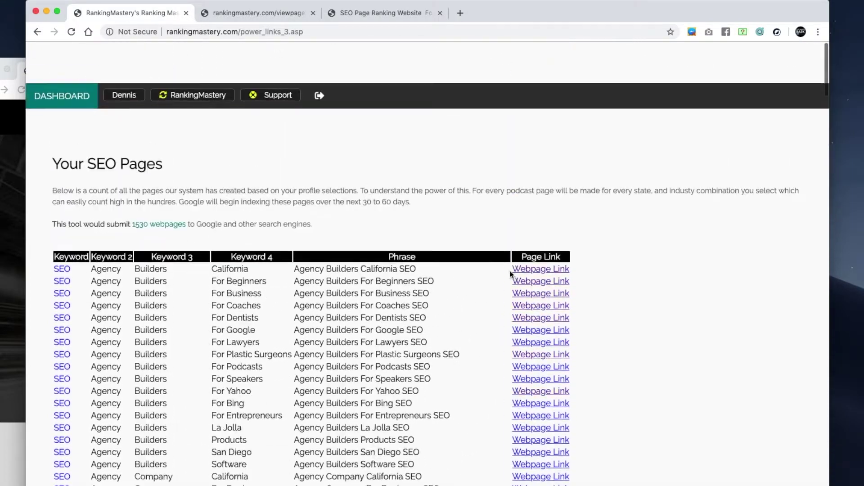
- Open the generated webpage for Agency Builders For Google SEO and examine its header section labels
{"action": "left_click", "coordinate": [538, 288]}
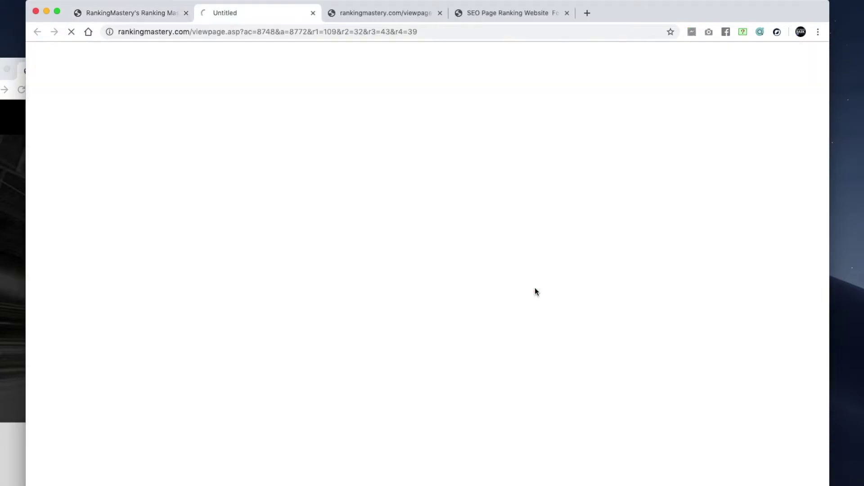
{"action": "scroll", "coordinate": [350, 421], "scroll_direction": "down", "scroll_amount": 15}
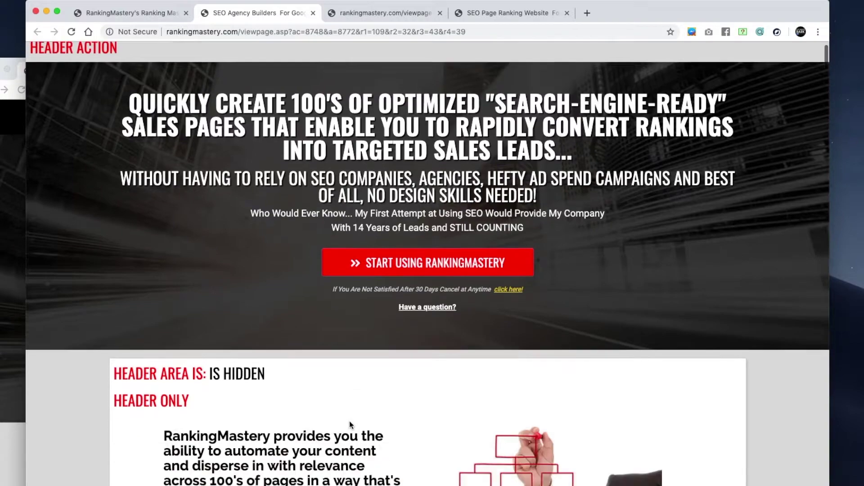
{"action": "scroll", "coordinate": [349, 420], "scroll_direction": "up", "scroll_amount": 15}
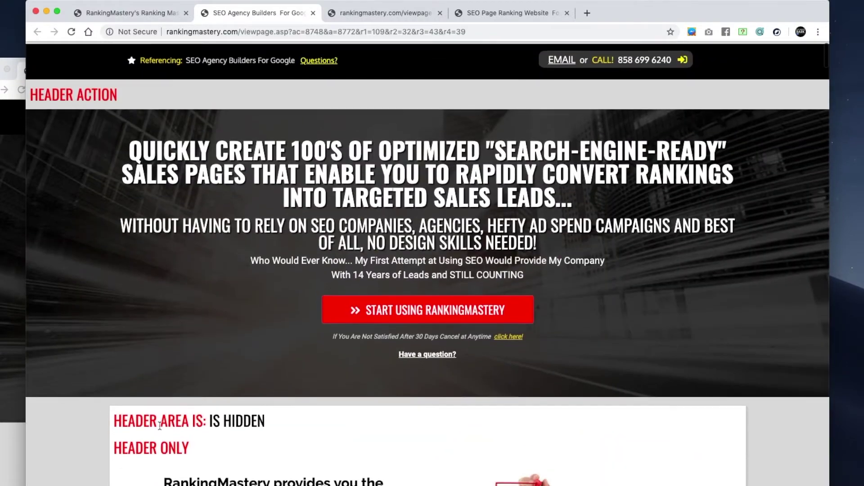
{"action": "left_click_drag", "start_coordinate": [198, 454], "coordinate": [111, 427]}
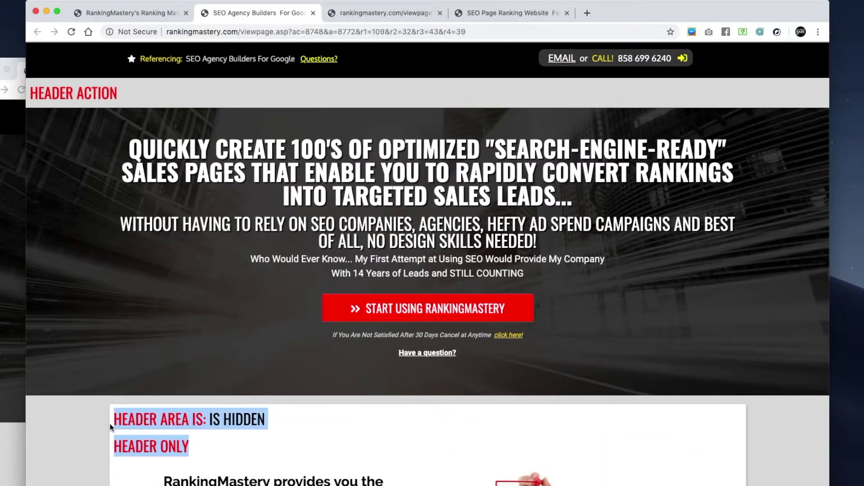
{"action": "scroll", "coordinate": [342, 380], "scroll_direction": "down", "scroll_amount": 1}
- Look over the live RankingMastery homepage in the other browser window for comparison, and return to the generated page's window
{"action": "key", "text": "super+grave"}
{"action": "scroll", "coordinate": [341, 380], "scroll_direction": "down", "scroll_amount": 3}
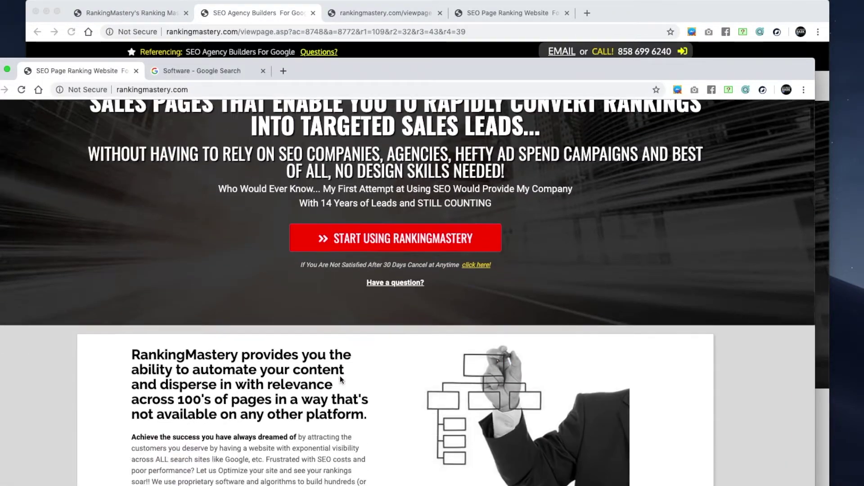
{"action": "scroll", "coordinate": [340, 379], "scroll_direction": "down", "scroll_amount": 20}
{"action": "scroll", "coordinate": [348, 369], "scroll_direction": "up", "scroll_amount": 12}
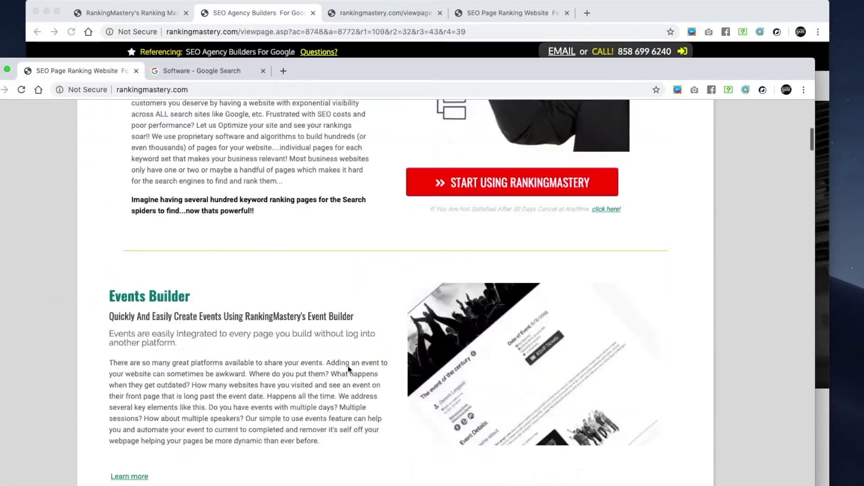
{"action": "scroll", "coordinate": [348, 368], "scroll_direction": "up", "scroll_amount": 15}
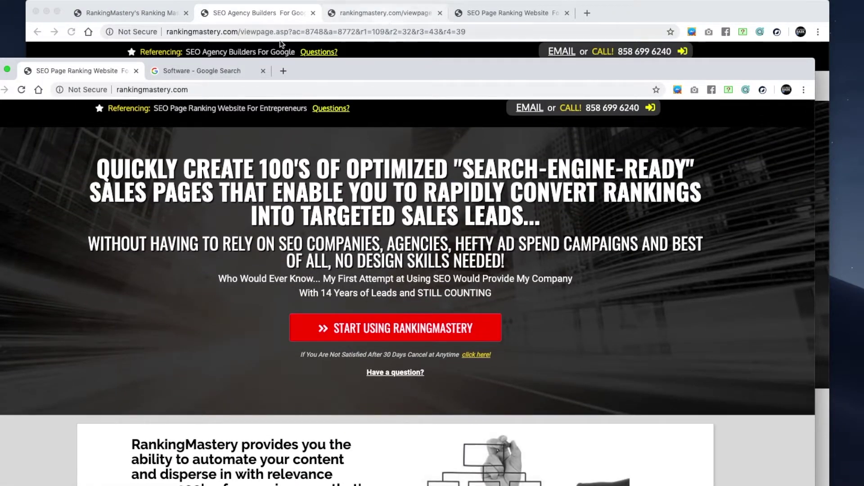
{"action": "left_click", "coordinate": [626, 13]}
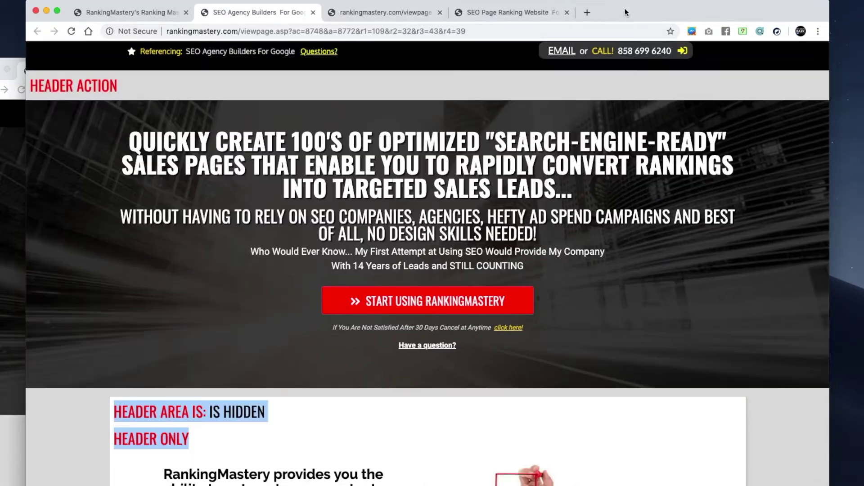
- From the dashboard's Step 3 Associate options, open Niche markets and review the podcast, state, industry and business type lists
{"action": "left_click", "coordinate": [111, 14]}
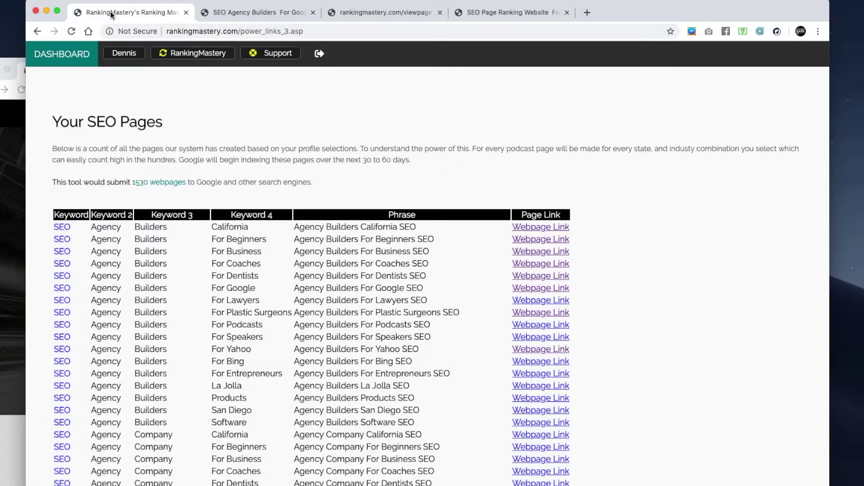
{"action": "left_click", "coordinate": [71, 58]}
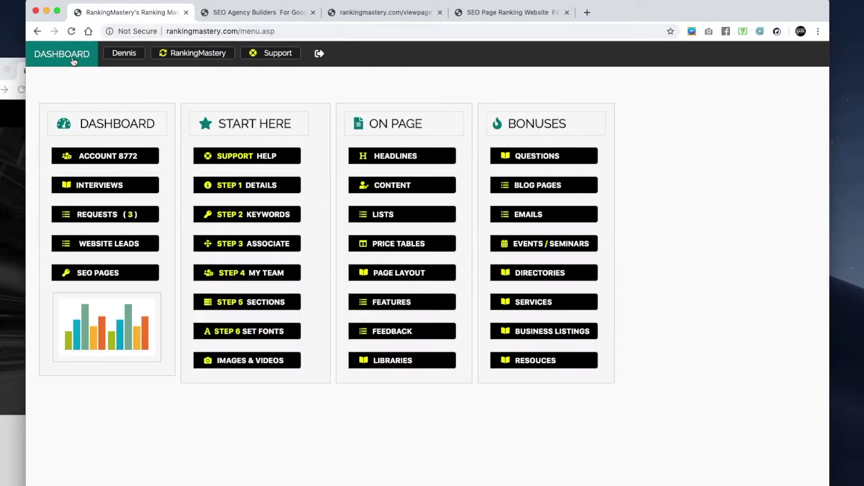
{"action": "left_click", "coordinate": [261, 245]}
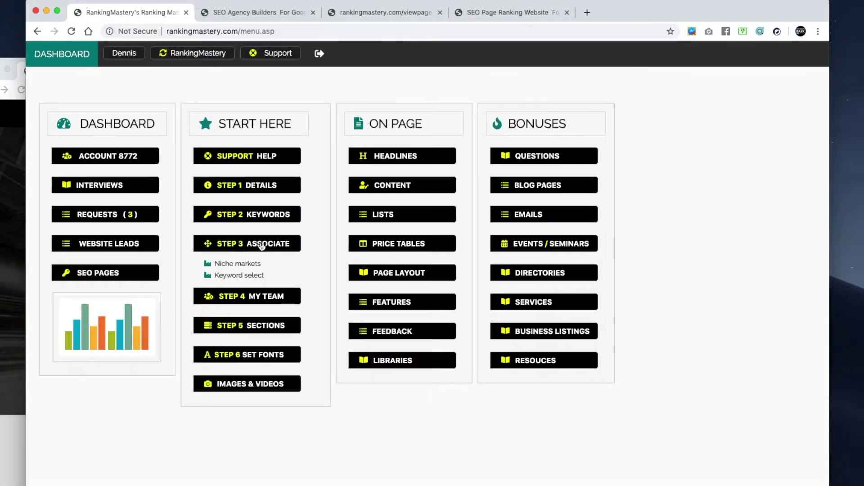
{"action": "left_click", "coordinate": [255, 266]}
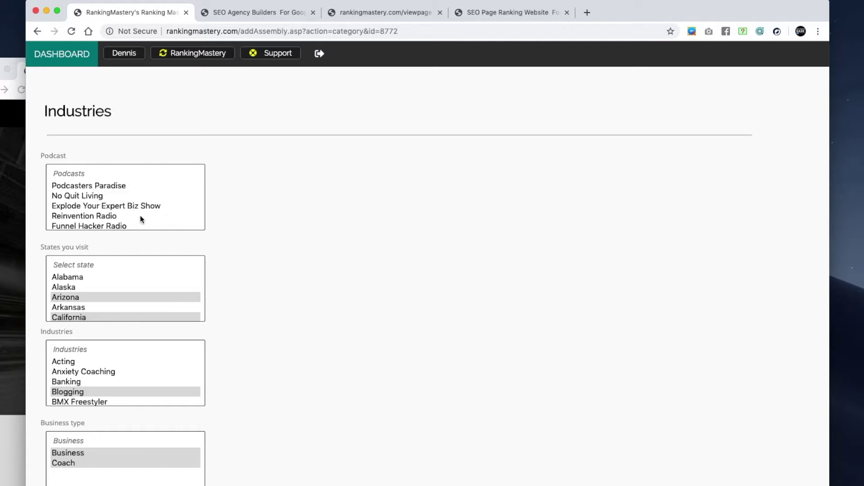
{"action": "scroll", "coordinate": [252, 246], "scroll_direction": "down", "scroll_amount": 3}
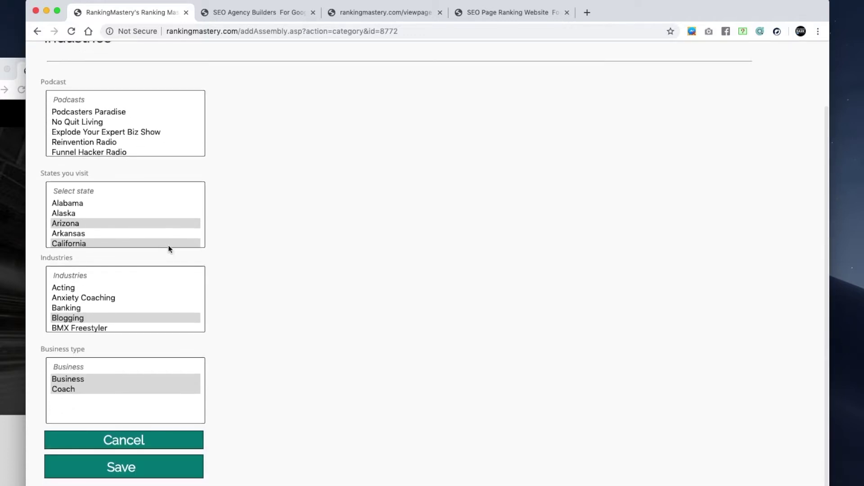
{"action": "scroll", "coordinate": [152, 244], "scroll_direction": "down", "scroll_amount": 1}
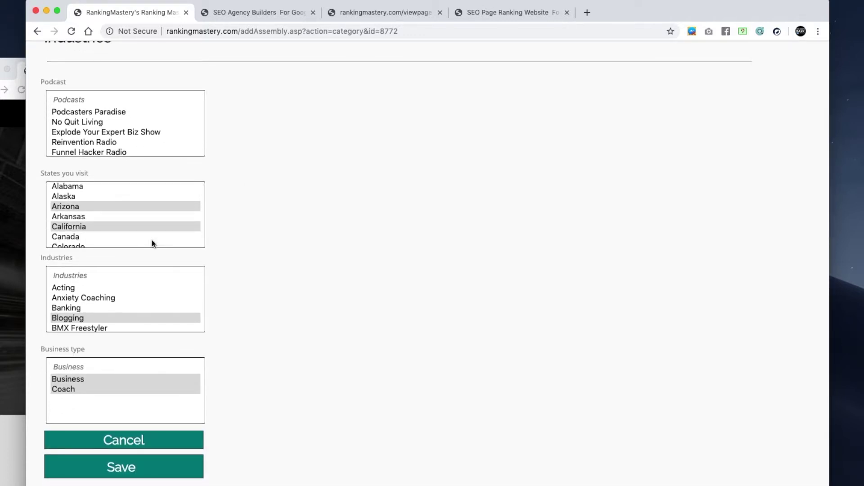
- Examine the live homepage's favorite podcast section, including the Podcasters Paradise details and the industries and states listed below it
{"action": "left_click", "coordinate": [4, 255]}
{"action": "scroll", "coordinate": [290, 348], "scroll_direction": "down", "scroll_amount": 8}
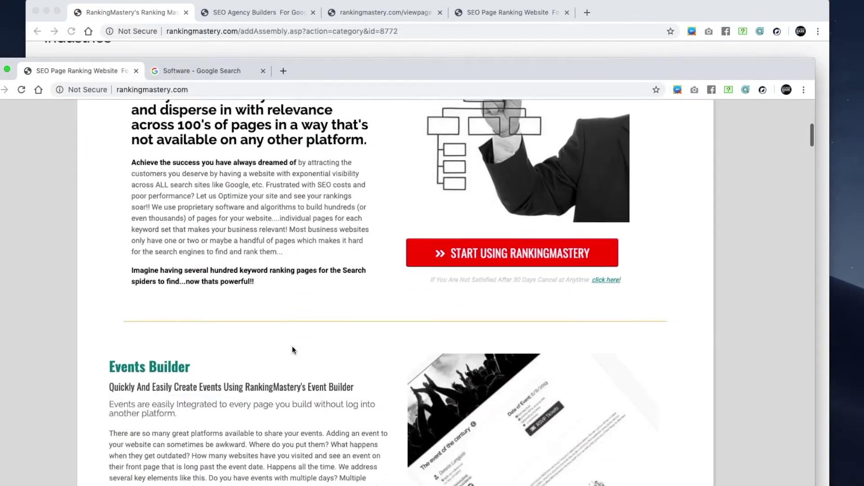
{"action": "scroll", "coordinate": [293, 351], "scroll_direction": "down", "scroll_amount": 20}
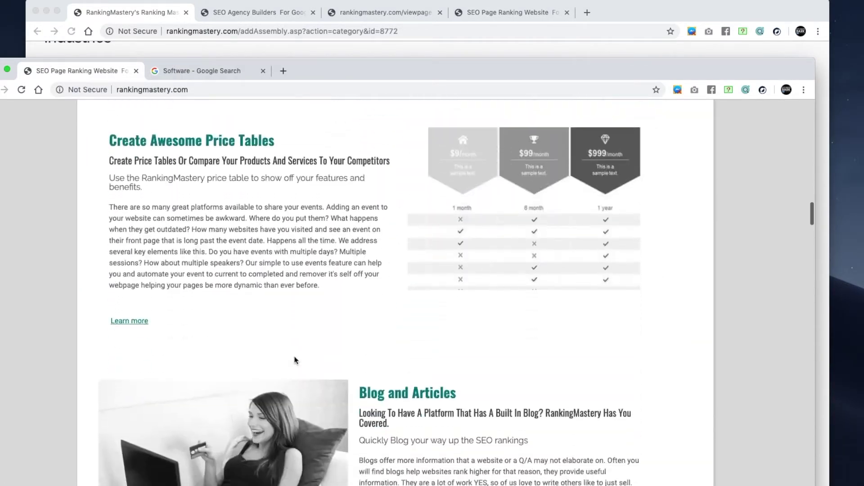
{"action": "scroll", "coordinate": [295, 360], "scroll_direction": "down", "scroll_amount": 20}
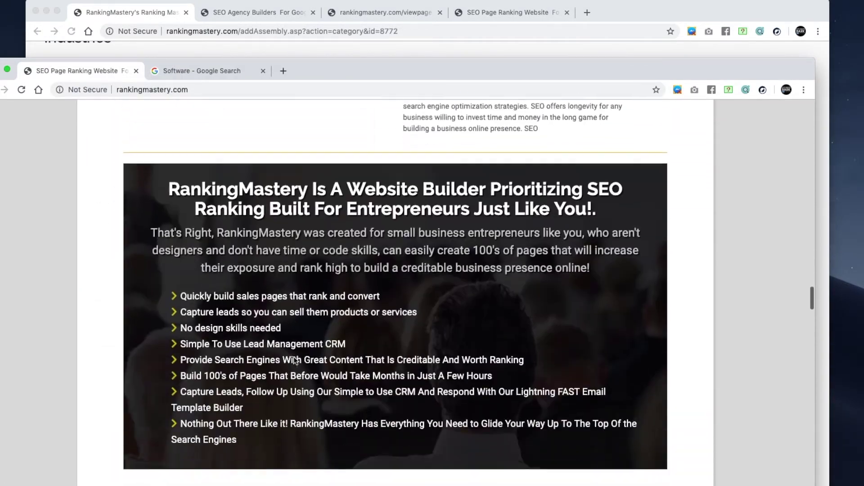
{"action": "scroll", "coordinate": [294, 360], "scroll_direction": "down", "scroll_amount": 20}
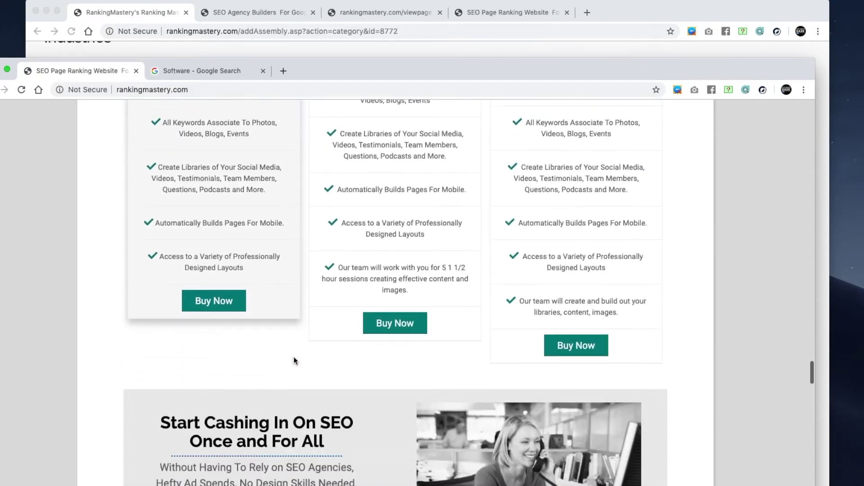
{"action": "scroll", "coordinate": [294, 361], "scroll_direction": "down", "scroll_amount": 10}
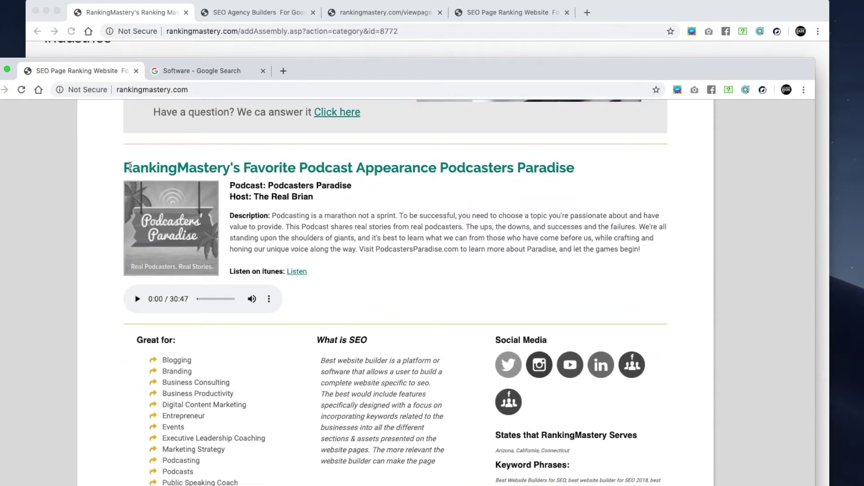
{"action": "left_click_drag", "start_coordinate": [129, 167], "coordinate": [420, 274]}
{"action": "scroll", "coordinate": [420, 275], "scroll_direction": "down", "scroll_amount": 1}
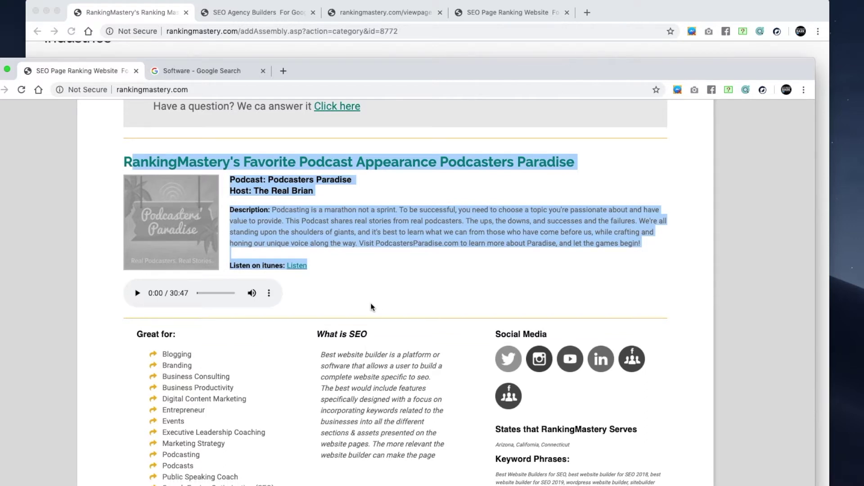
{"action": "left_click", "coordinate": [362, 313]}
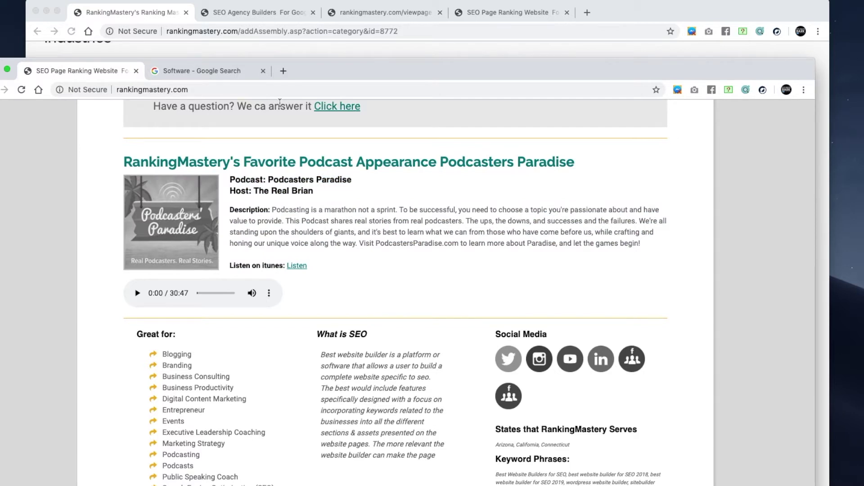
- Return to the Industries form, review the Industries list, and leave the form without saving
{"action": "left_click", "coordinate": [545, 49]}
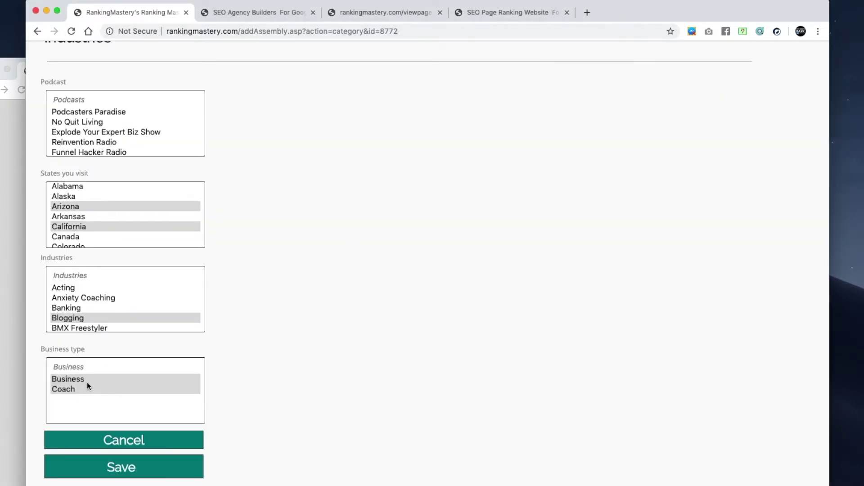
{"action": "scroll", "coordinate": [98, 301], "scroll_direction": "down", "scroll_amount": 3}
{"action": "scroll", "coordinate": [96, 310], "scroll_direction": "up", "scroll_amount": 3}
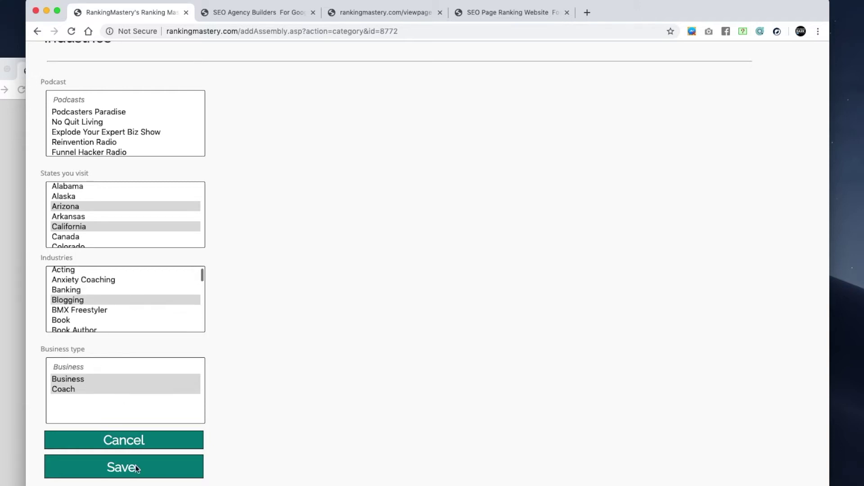
{"action": "left_click", "coordinate": [130, 440]}
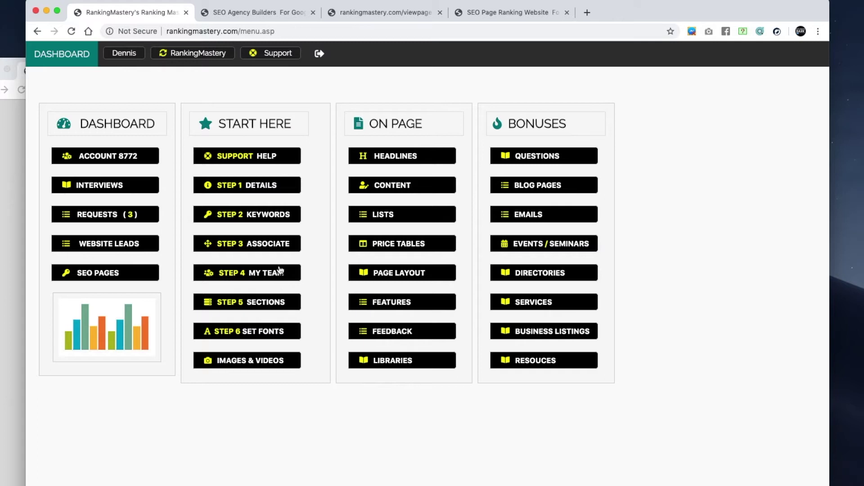
- Show the Step 2 Keywords options and check the SEO Pages figures on the dashboard, and reload the dashboard
{"action": "left_click", "coordinate": [275, 216]}
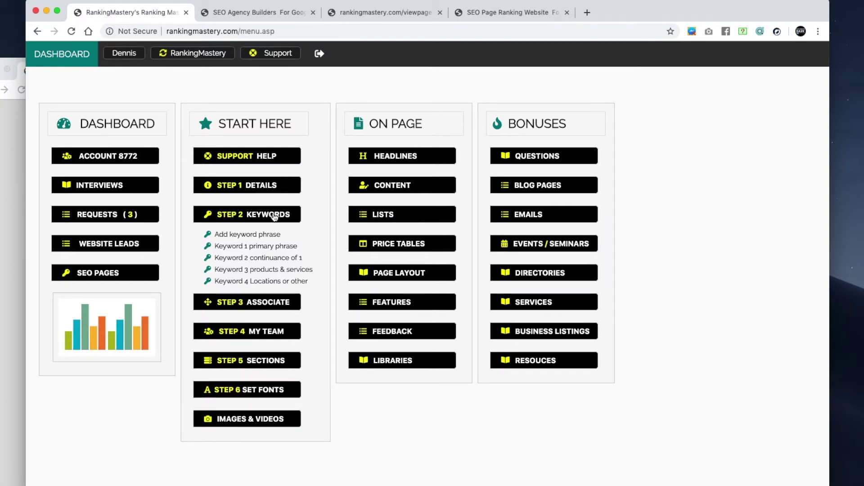
{"action": "left_click", "coordinate": [110, 275]}
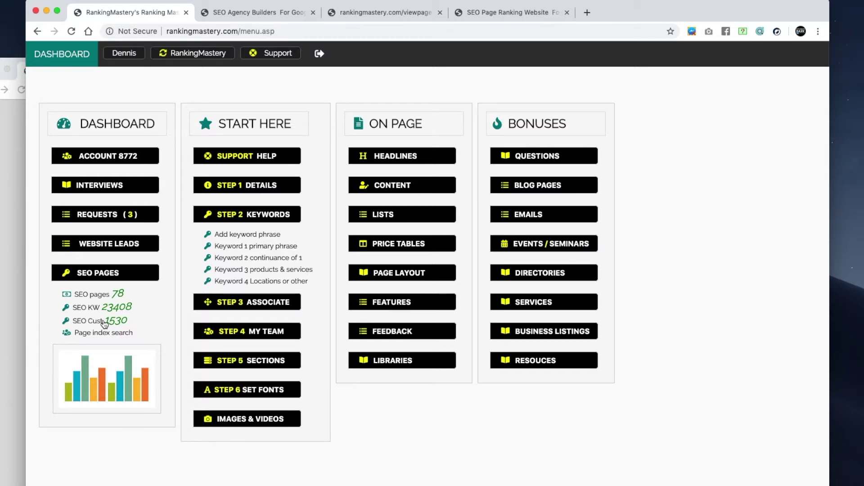
{"action": "left_click", "coordinate": [67, 61]}
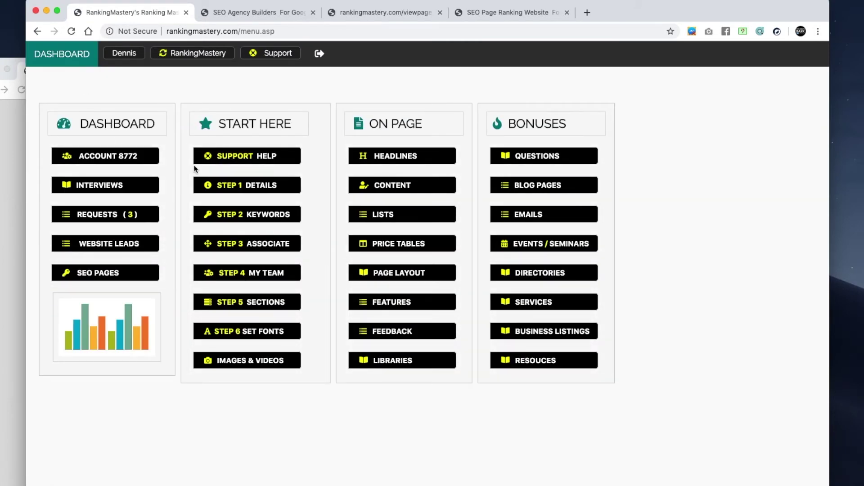
- From Step 2 Keywords, open the Keyword 1 primary phrase list and review its entries, starting with the Digital Marketing SEO Expert phrase
{"action": "left_click", "coordinate": [276, 217]}
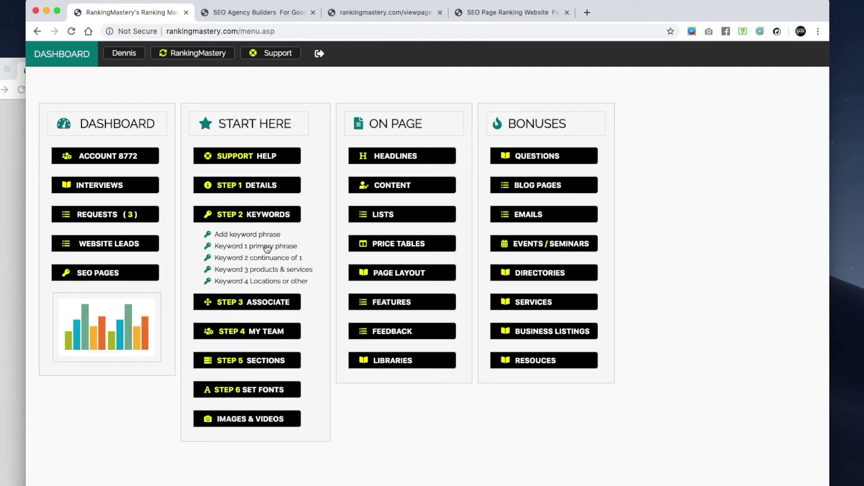
{"action": "left_click", "coordinate": [267, 246]}
{"action": "scroll", "coordinate": [309, 325], "scroll_direction": "down", "scroll_amount": 3}
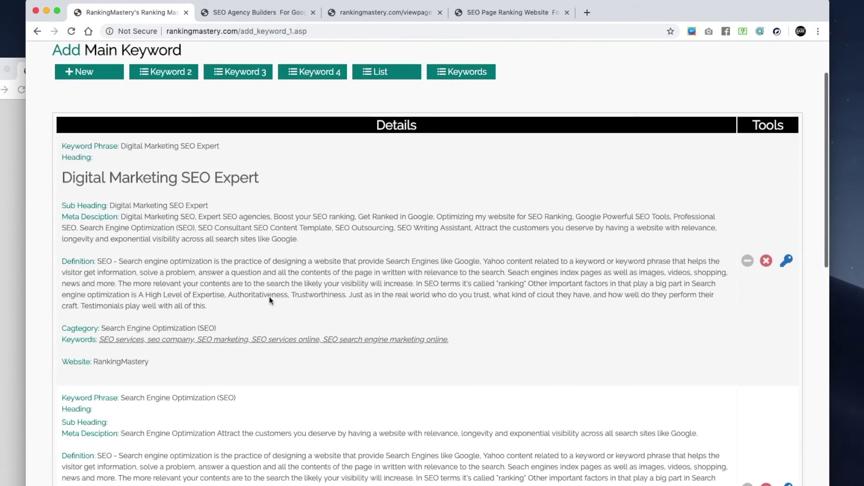
{"action": "left_click_drag", "start_coordinate": [219, 146], "coordinate": [120, 146]}
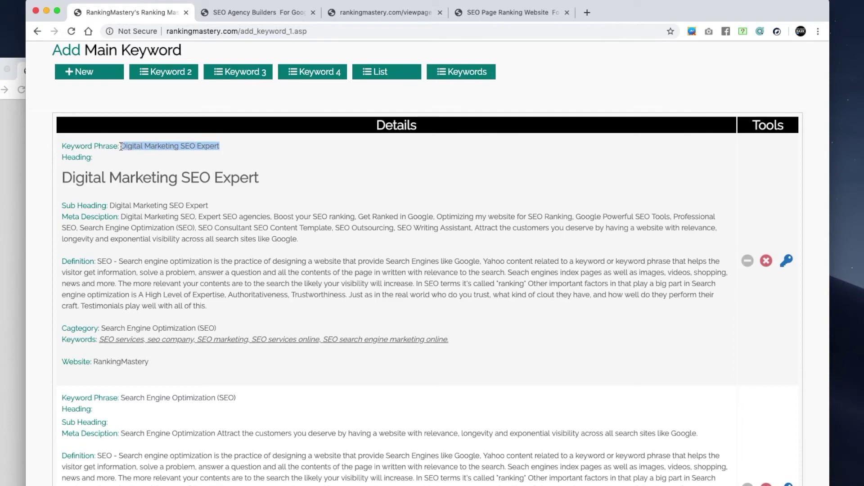
{"action": "scroll", "coordinate": [209, 337], "scroll_direction": "down", "scroll_amount": 10}
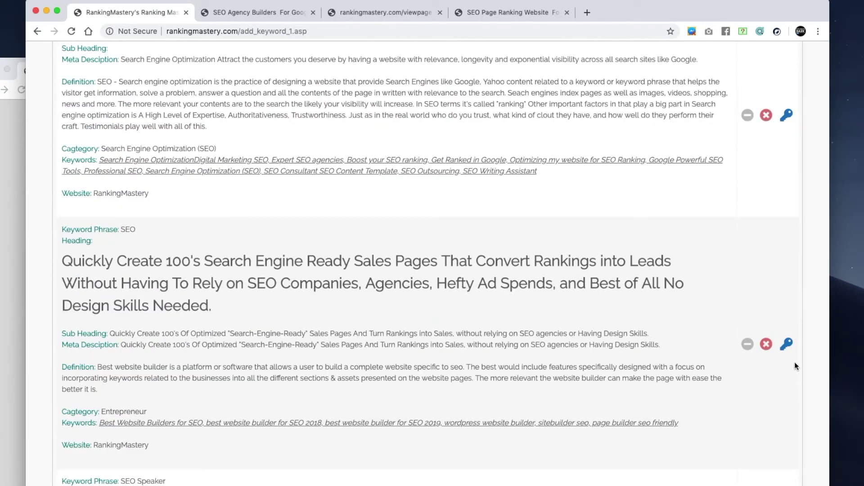
{"action": "scroll", "coordinate": [436, 400], "scroll_direction": "down", "scroll_amount": 4}
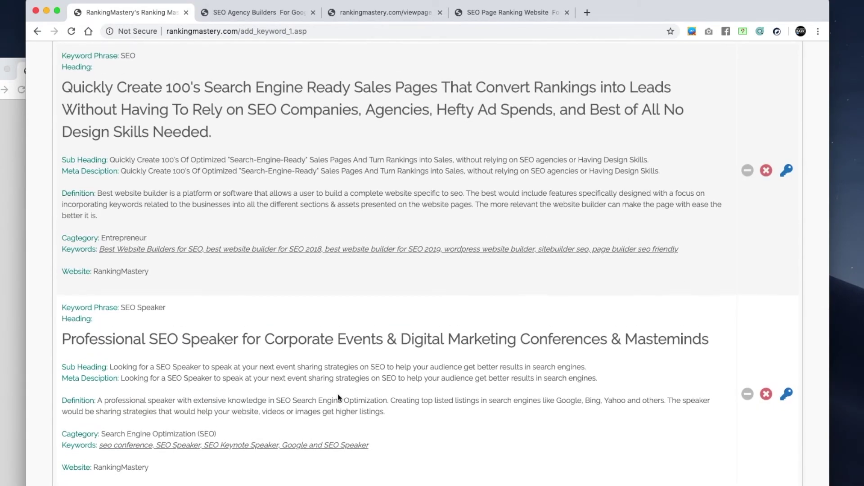
- Go to the Keyword 2 list, open the Agency entry for editing, and examine the Keyword 1 to Keyword 4 columns below the form
{"action": "scroll", "coordinate": [337, 393], "scroll_direction": "up", "scroll_amount": 15}
{"action": "left_click", "coordinate": [178, 145]}
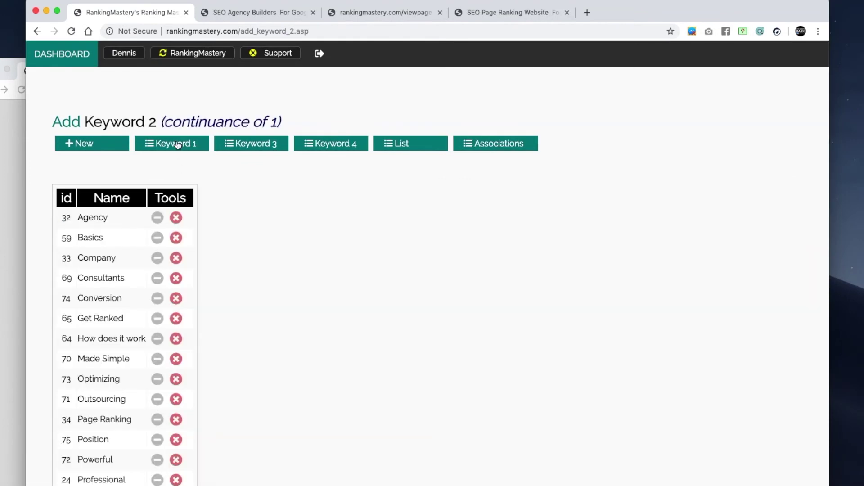
{"action": "left_click", "coordinate": [156, 219]}
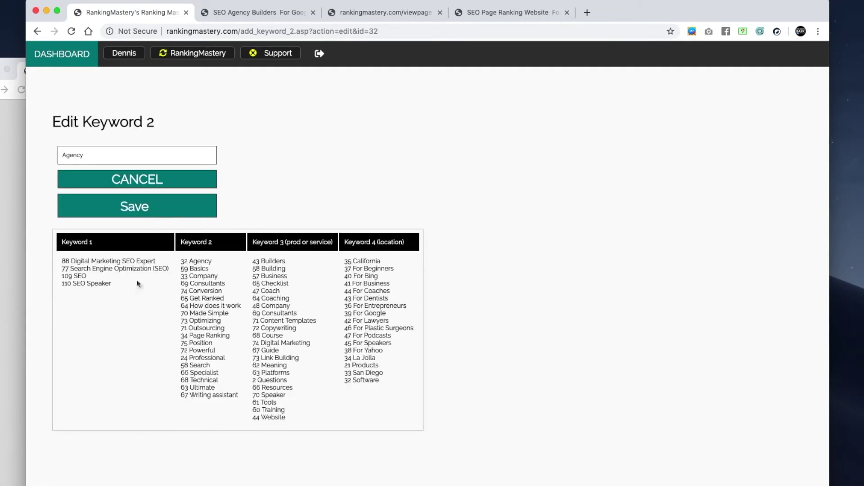
{"action": "left_click_drag", "start_coordinate": [51, 116], "coordinate": [33, 258]}
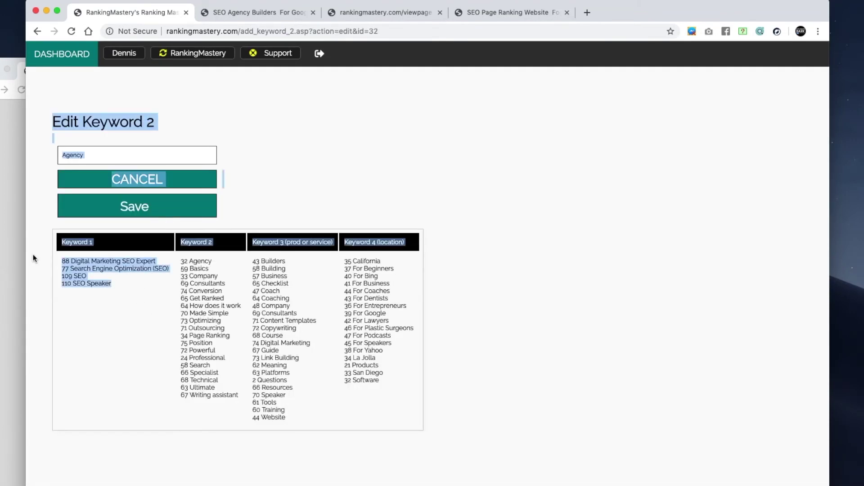
{"action": "left_click", "coordinate": [174, 343]}
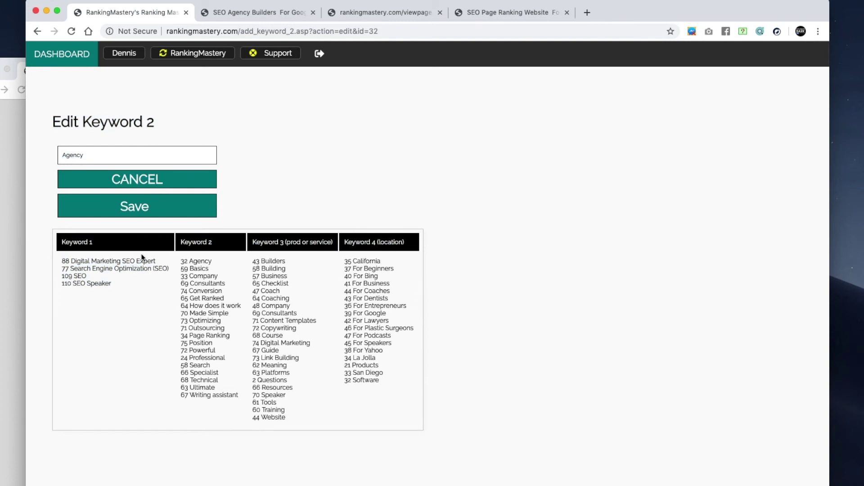
{"action": "left_click_drag", "start_coordinate": [112, 268], "coordinate": [373, 370]}
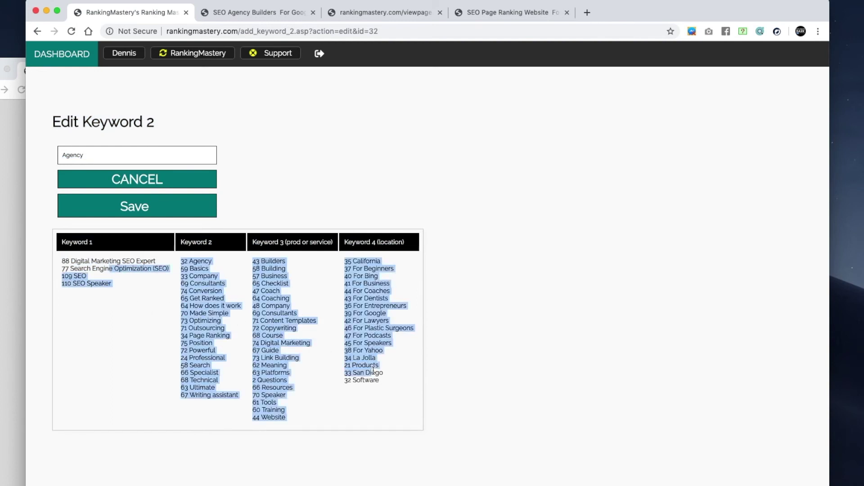
{"action": "left_click", "coordinate": [139, 355]}
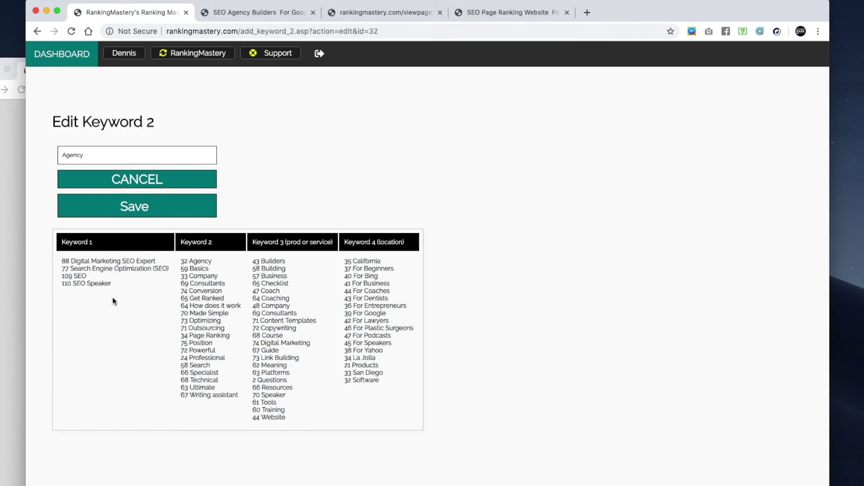
{"action": "left_click_drag", "start_coordinate": [195, 276], "coordinate": [381, 393]}
{"action": "left_click", "coordinate": [107, 356]}
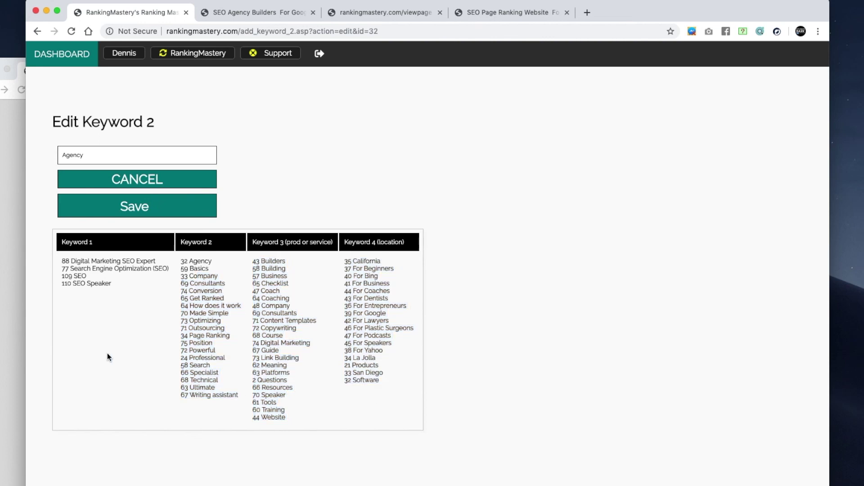